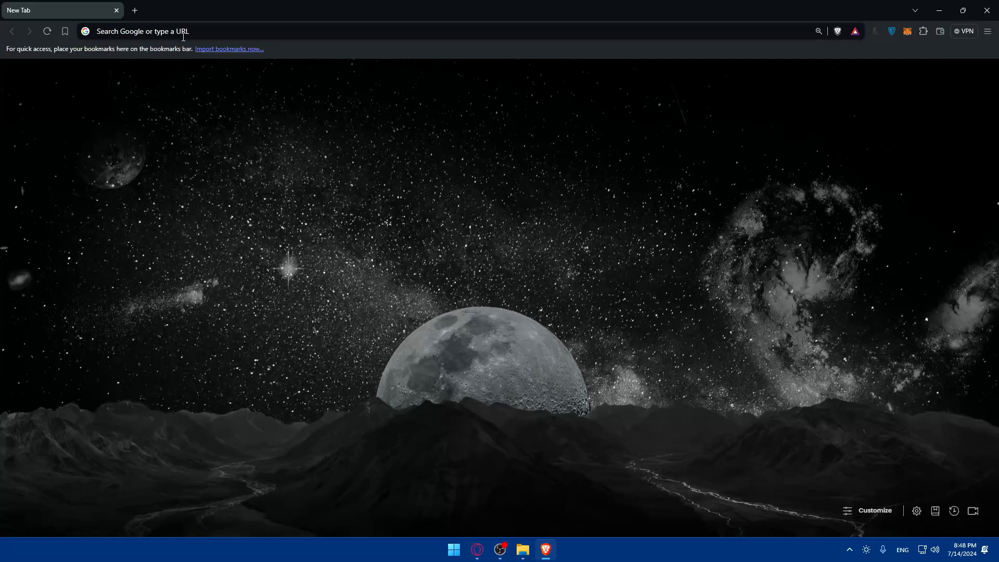
# Step: Open the insightly.com website
pyautogui.click(183, 37)
pyautogui.write('is')
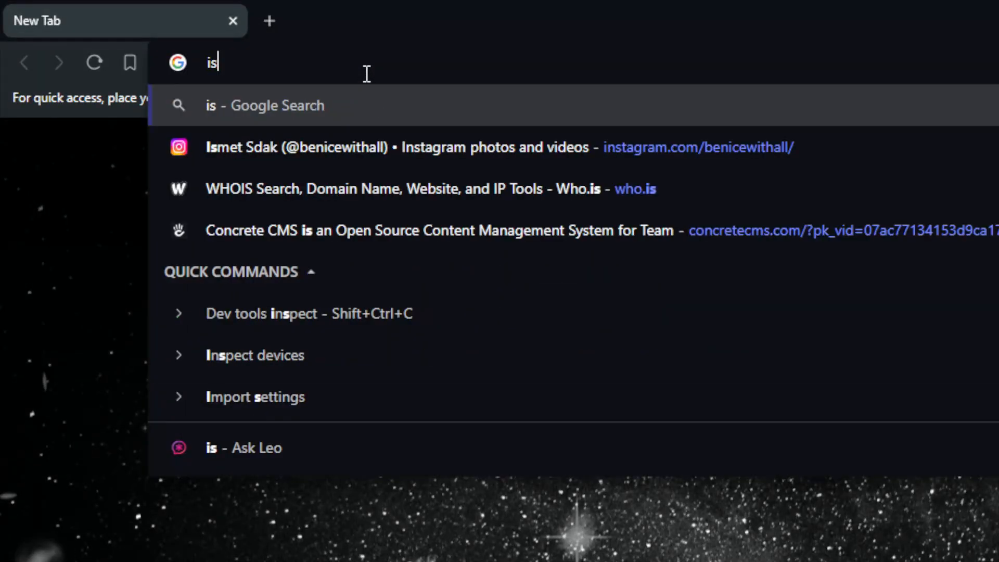
pyautogui.write('n')
pyautogui.press('BackSpace')
pyautogui.press('BackSpace')
pyautogui.write('nsigh')
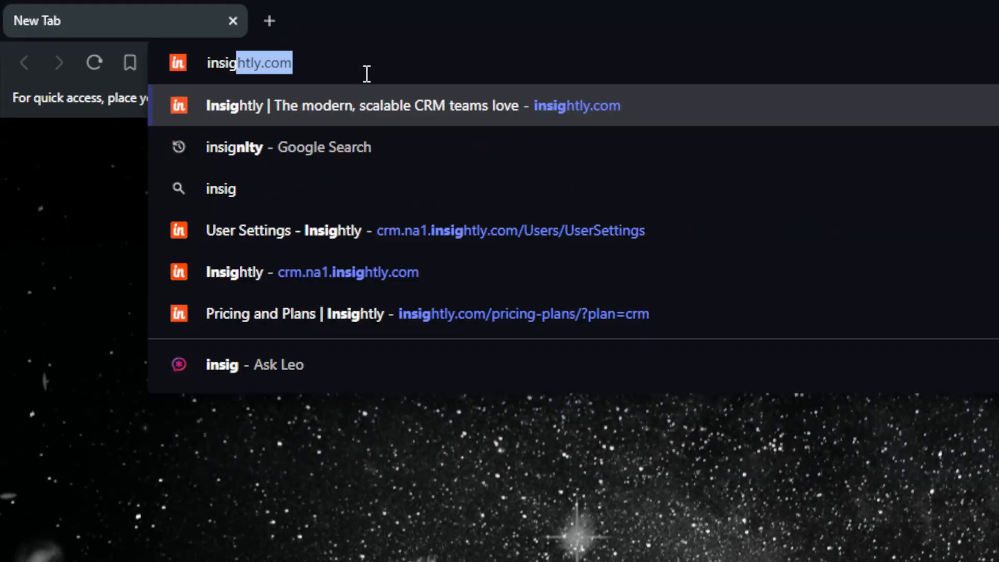
pyautogui.write('tly')
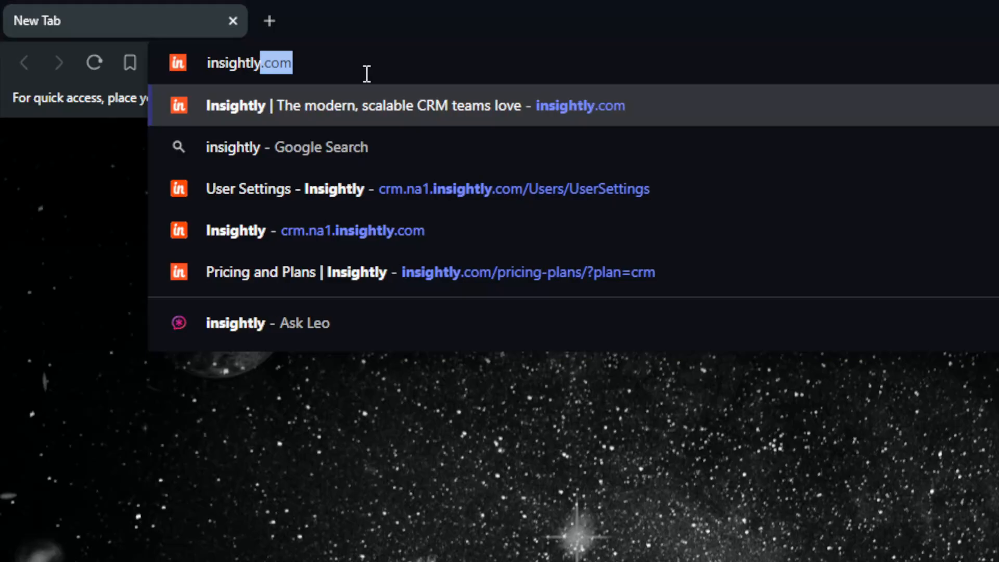
pyautogui.write('.comn')
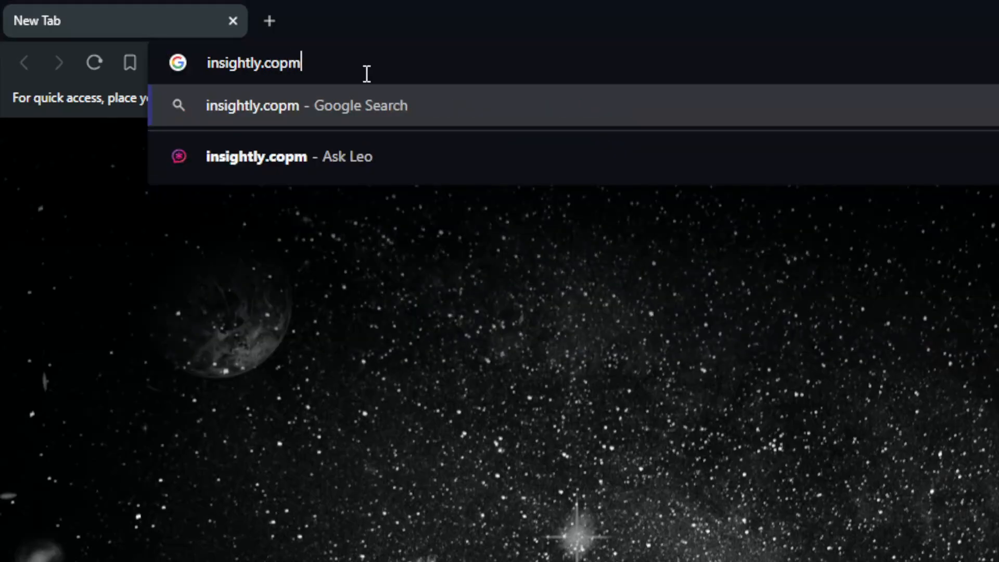
pyautogui.press('BackSpace')
pyautogui.press('BackSpace')
pyautogui.write('m')
pyautogui.press('Return')
# Step: Open wix.com in a new browser tab
pyautogui.hotkey('ctrl', 't')
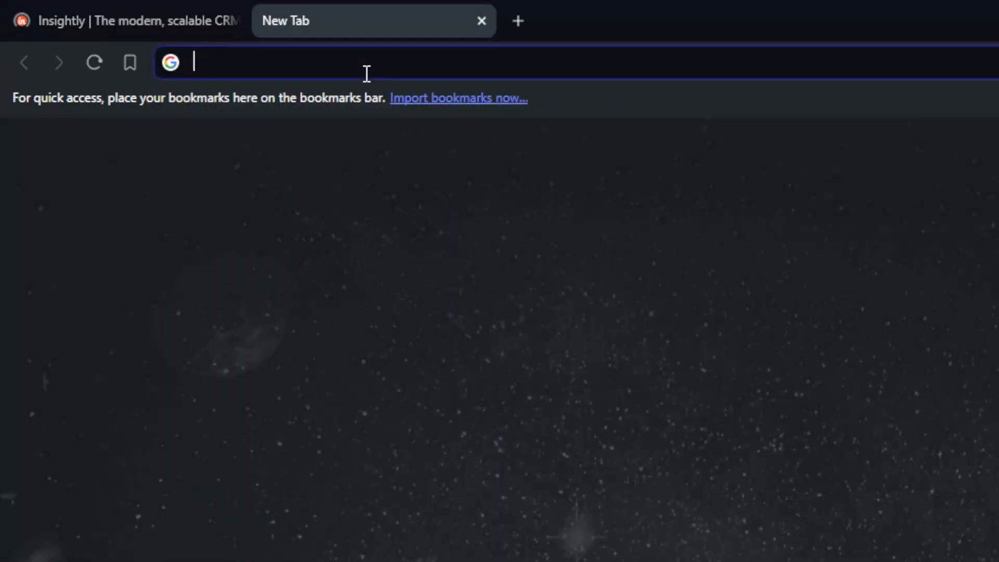
pyautogui.write('wix.c')
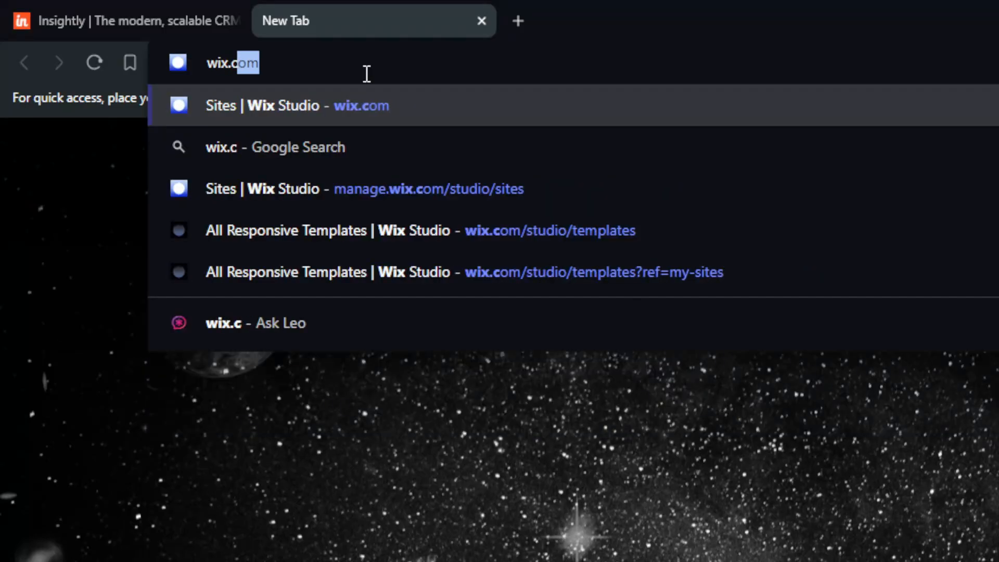
pyautogui.press('Return')
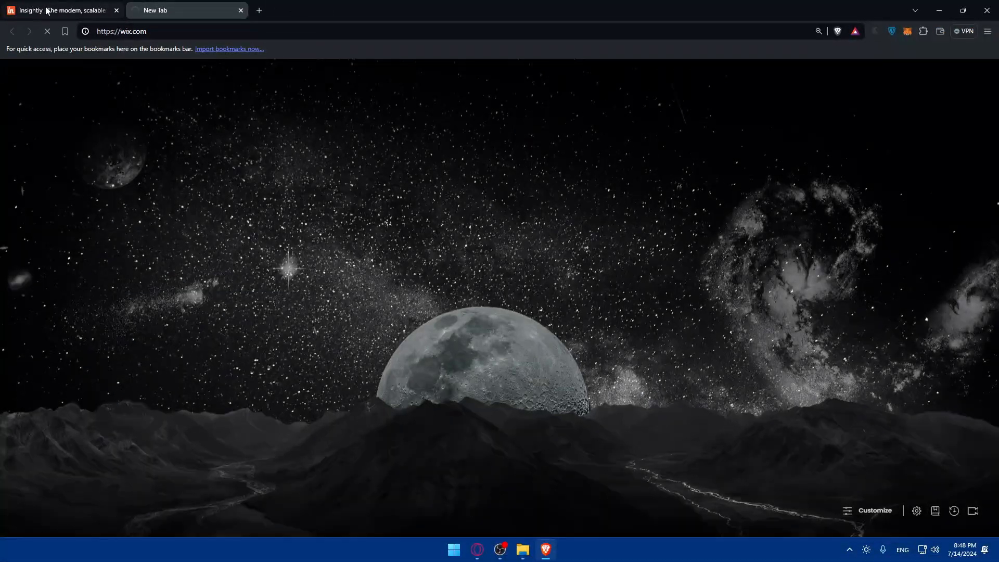
# Step: Return to the Insightly site and log in with the second listed Google account
pyautogui.click(95, 15)
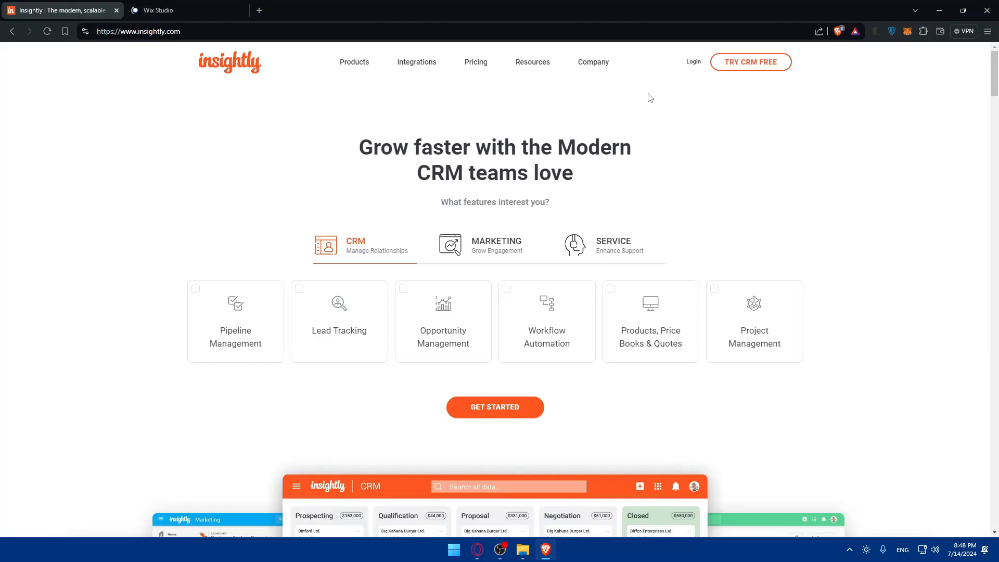
pyautogui.click(693, 61)
pyautogui.click(211, 176)
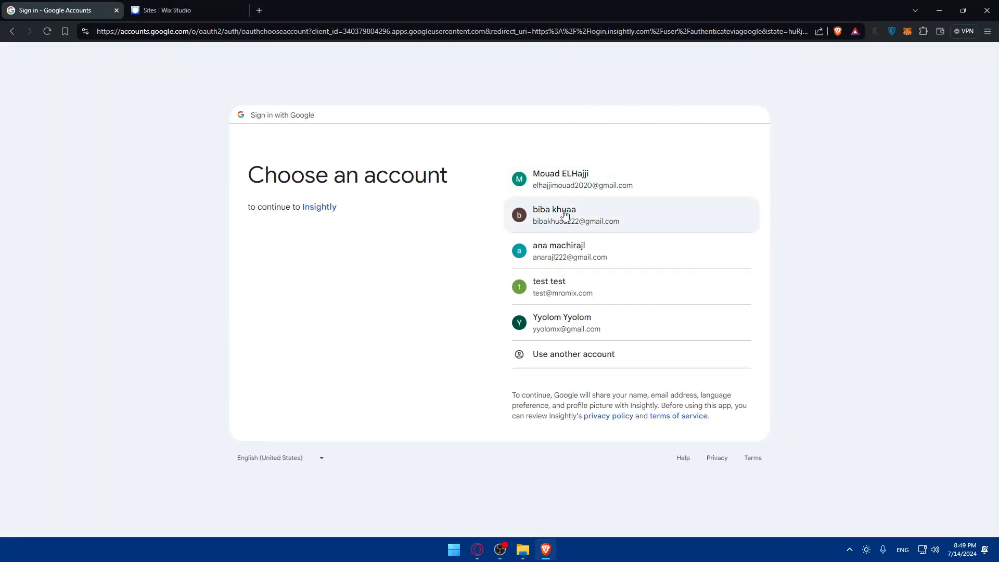
pyautogui.click(562, 211)
# Step: Check the Wix sites page, view the wix.com sign-up options in a private window, and close that window
pyautogui.click(188, 4)
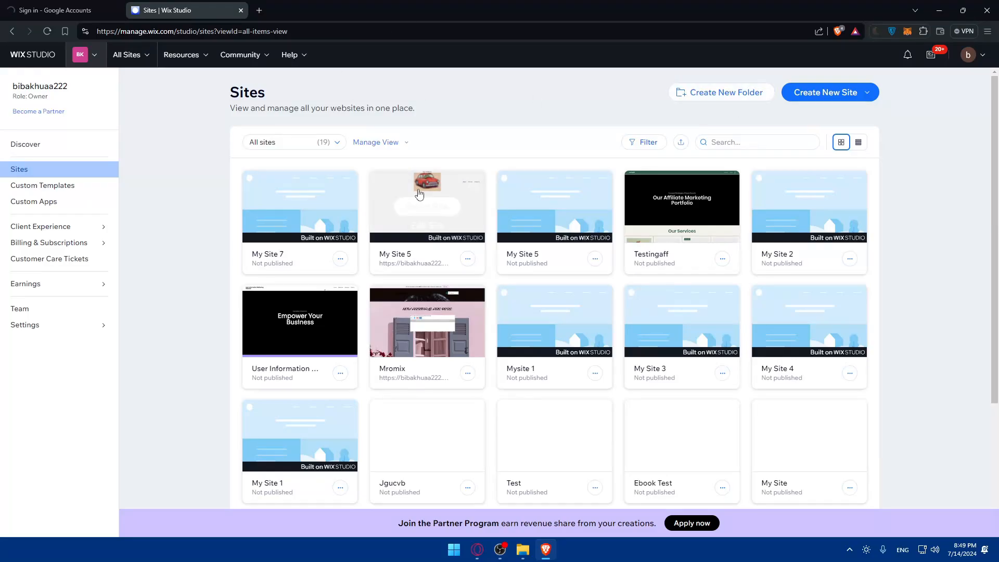
pyautogui.moveTo(460, 208)
pyautogui.hotkey('ctrl', 'shift', 'n')
pyautogui.write('wix.com')
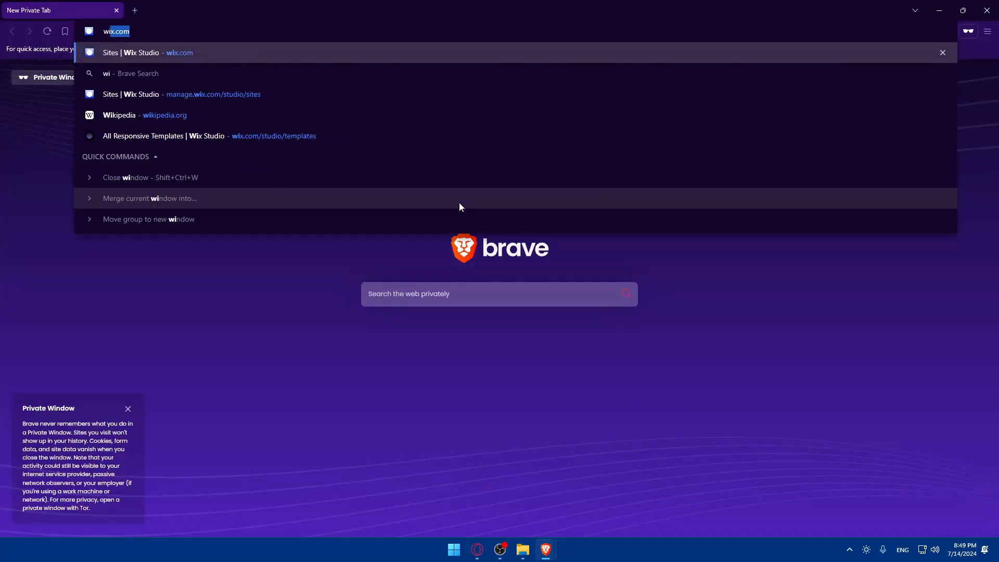
pyautogui.press('Return')
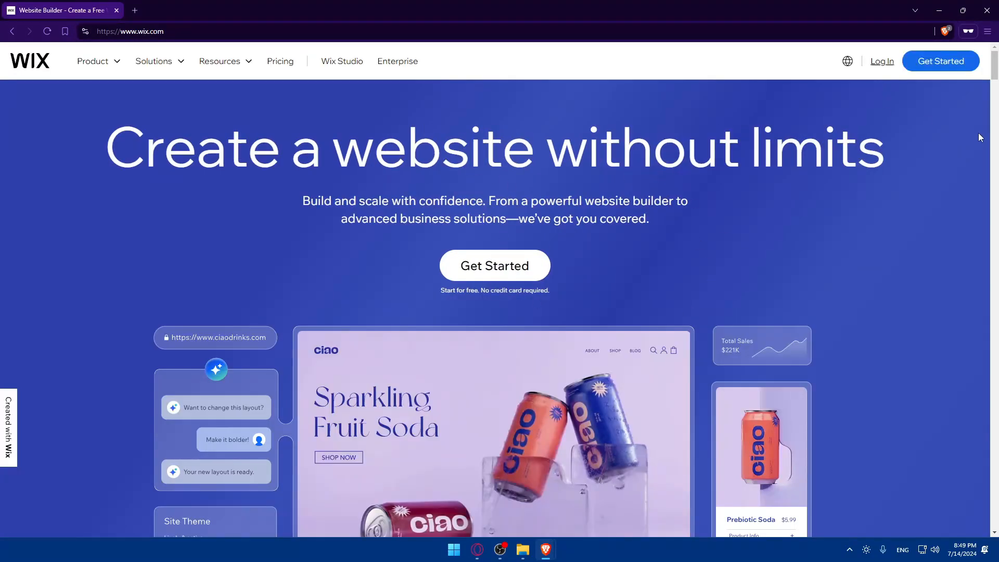
pyautogui.click(912, 53)
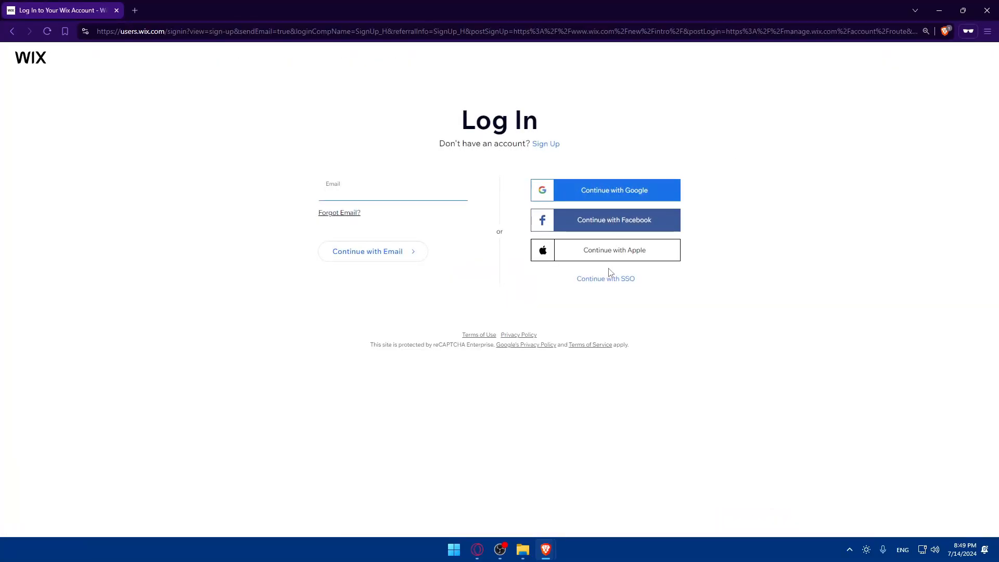
pyautogui.click(546, 144)
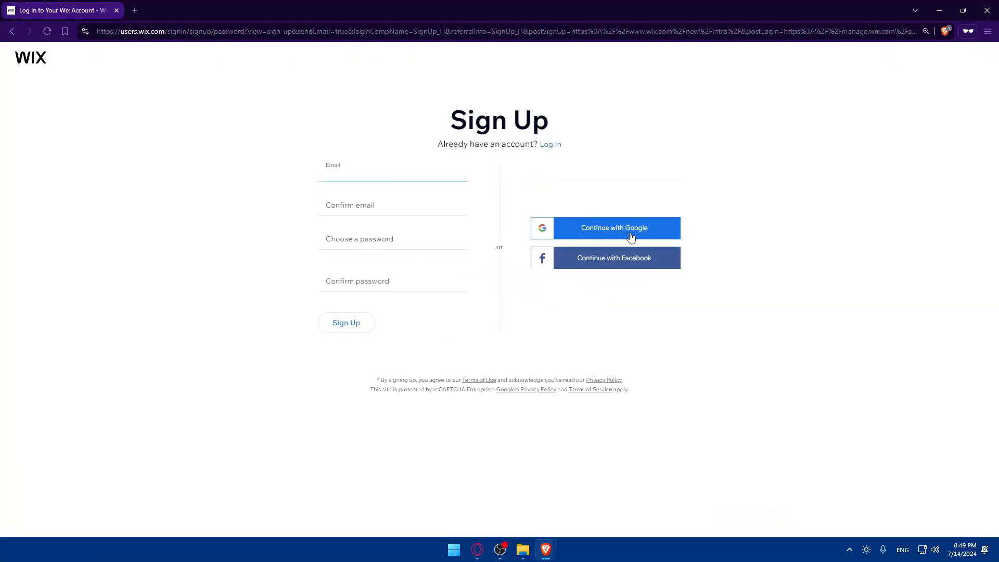
pyautogui.click(987, 11)
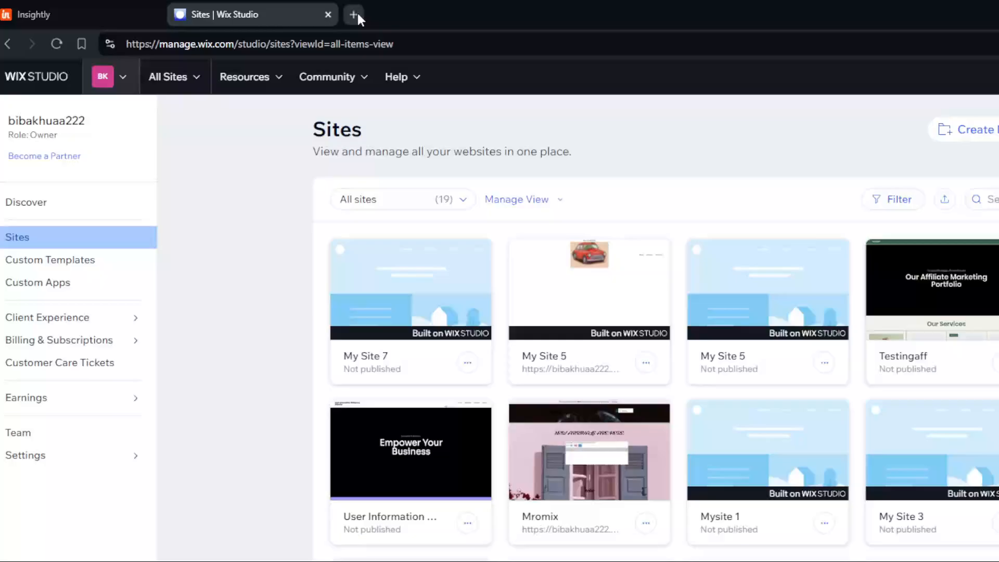
# Step: Open the Zapier home page in a new browser tab
pyautogui.click(357, 13)
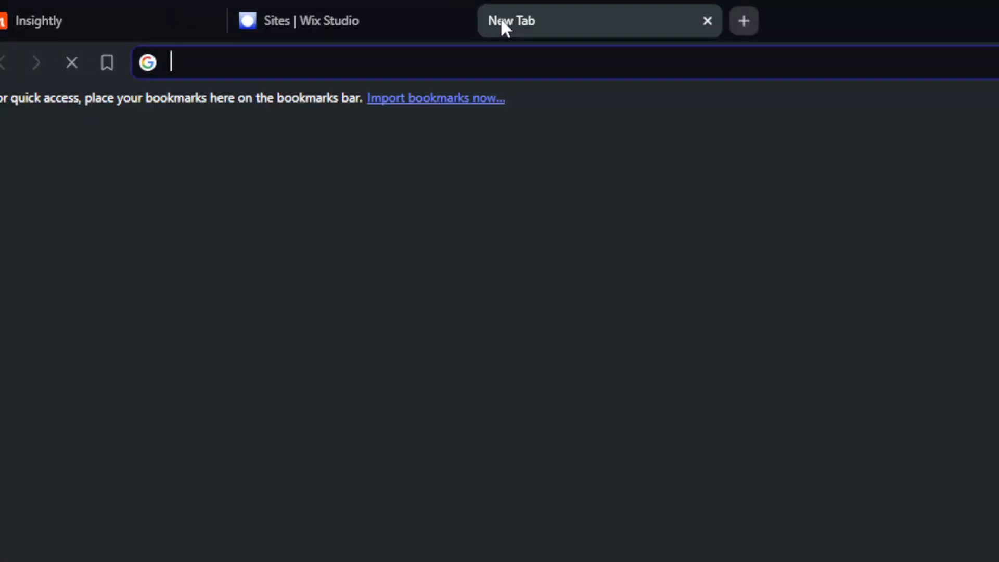
pyautogui.write('za')
pyautogui.press('Return')
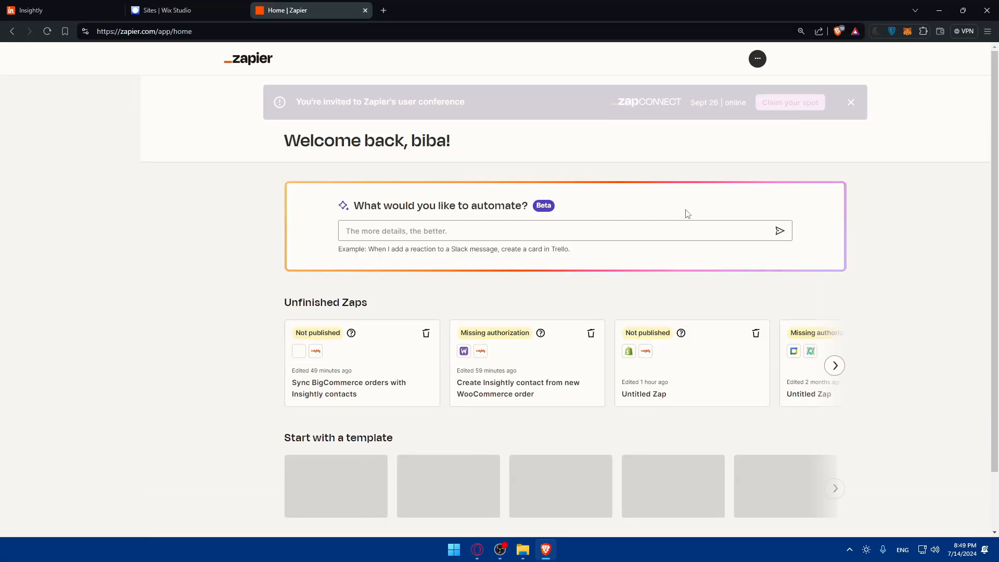
# Step: View Zapier's public landing page with its sign-up options in a private window, and close that window
pyautogui.hotkey('ctrl', 'shift', 'n')
pyautogui.write('za')
pyautogui.press('Return')
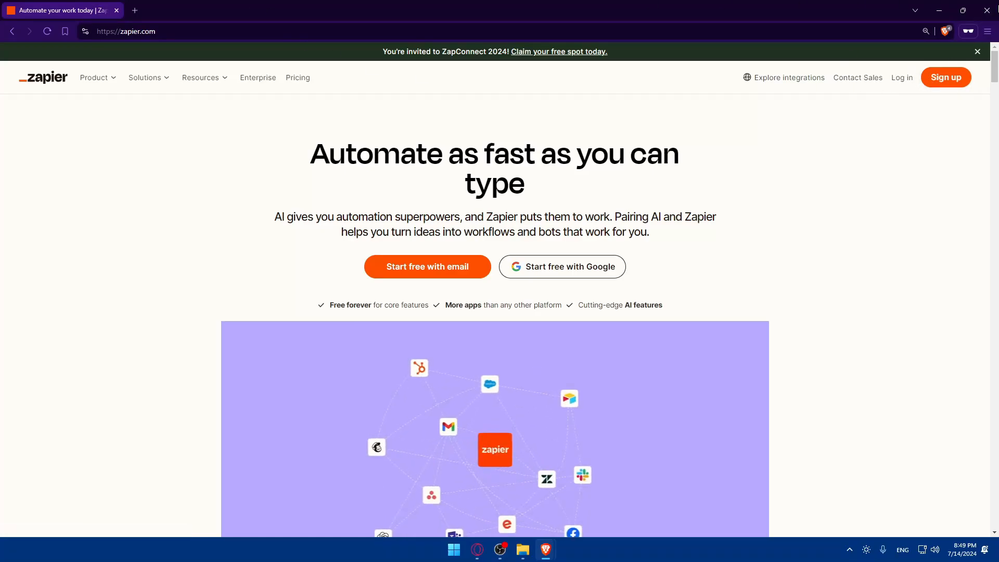
pyautogui.click(986, 10)
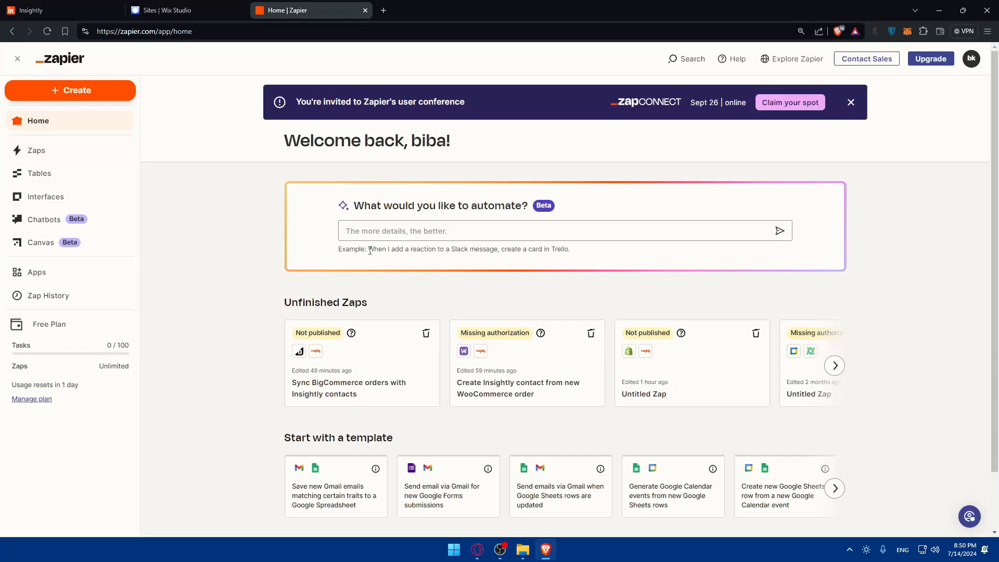
# Step: Search the Zapier apps for "insightly" and start connecting a new Insightly account
pyautogui.click(65, 272)
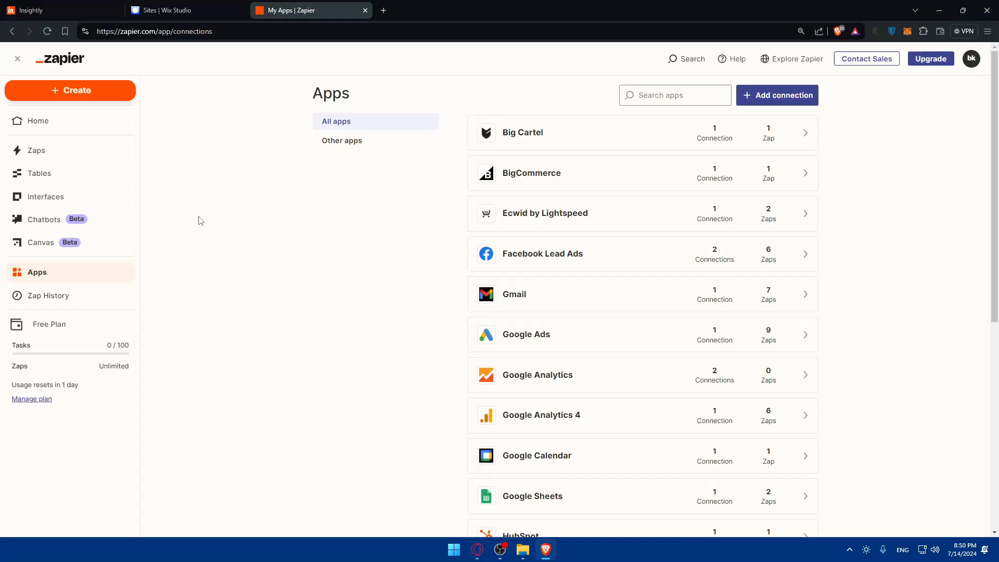
pyautogui.click(669, 95)
pyautogui.write('ins')
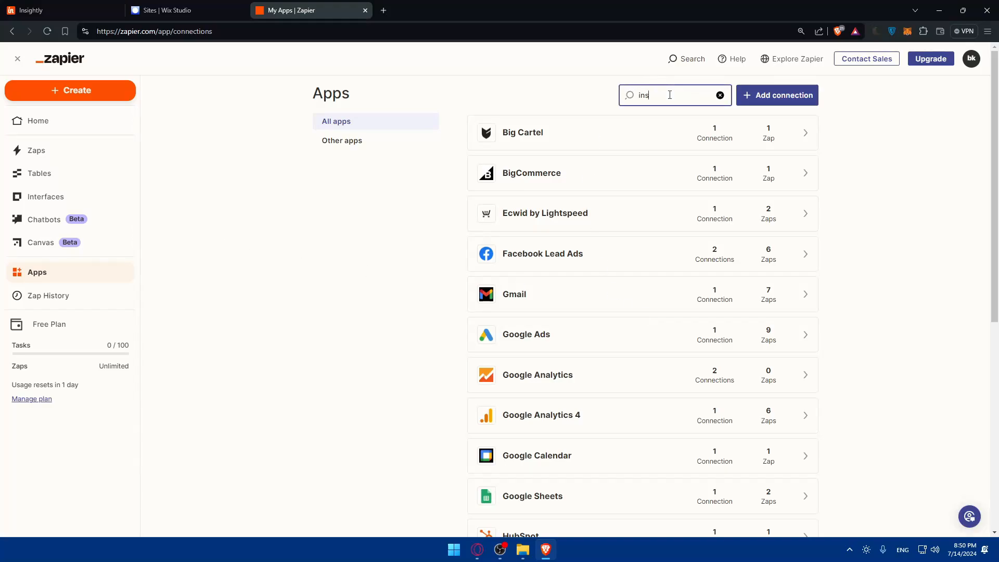
pyautogui.write('ightly')
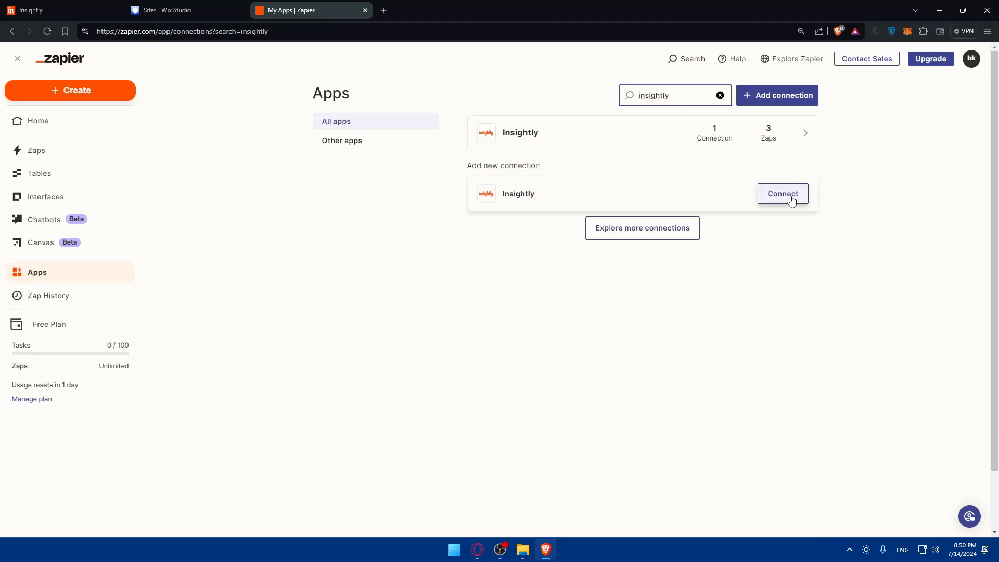
pyautogui.click(784, 195)
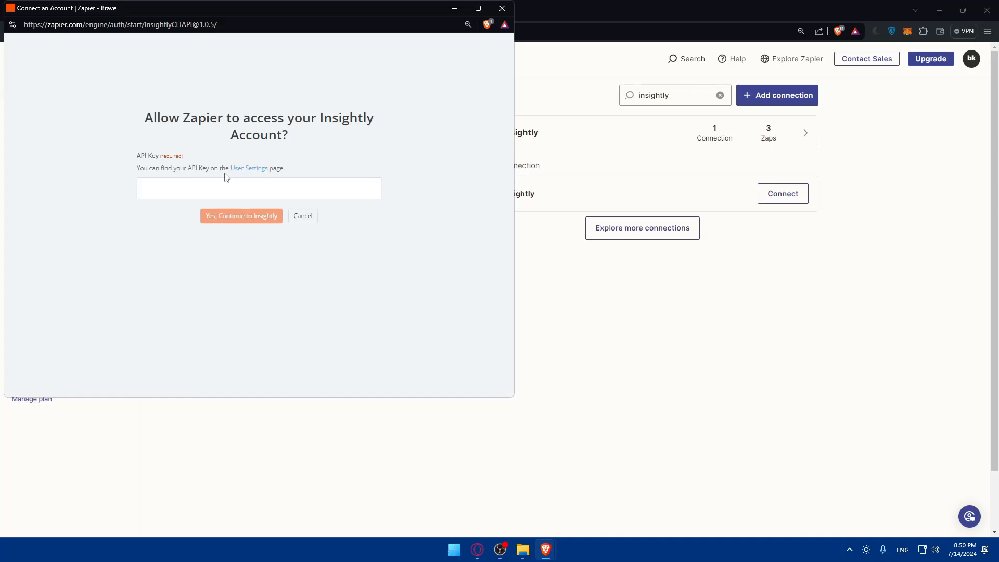
# Step: Switch to Insightly and open the account's User Settings page, dismissing the trial-ended dialogs
pyautogui.click(247, 175)
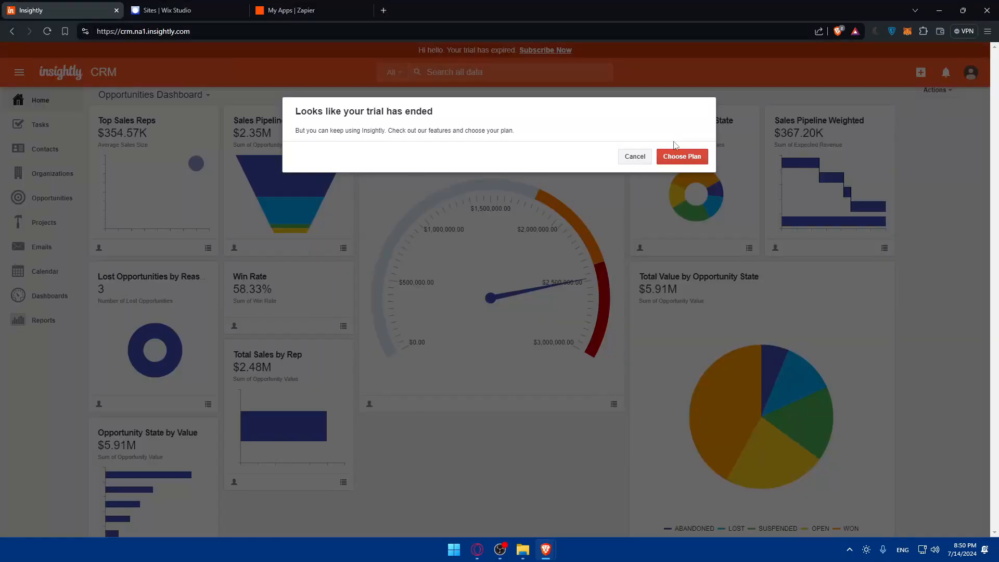
pyautogui.click(634, 156)
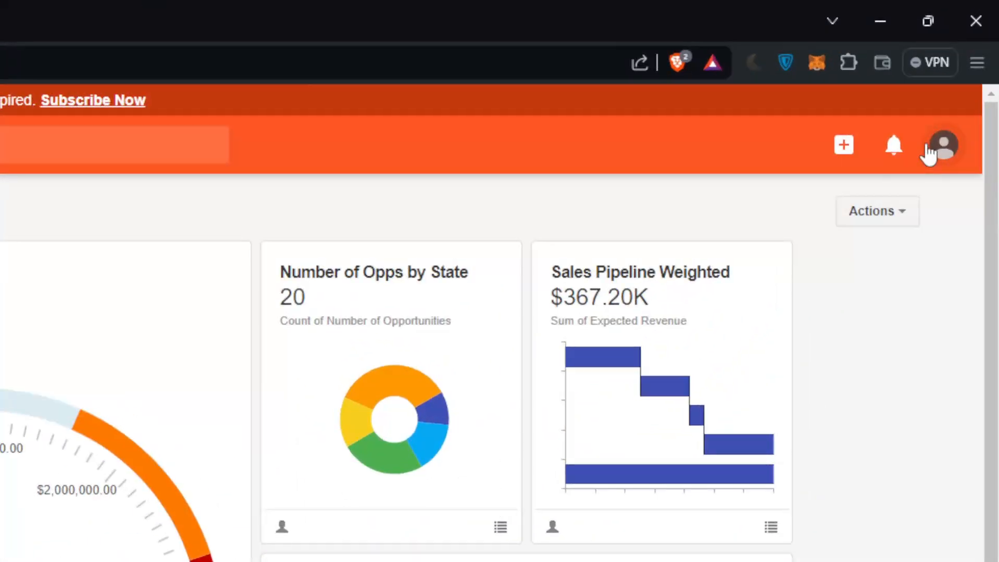
pyautogui.click(963, 76)
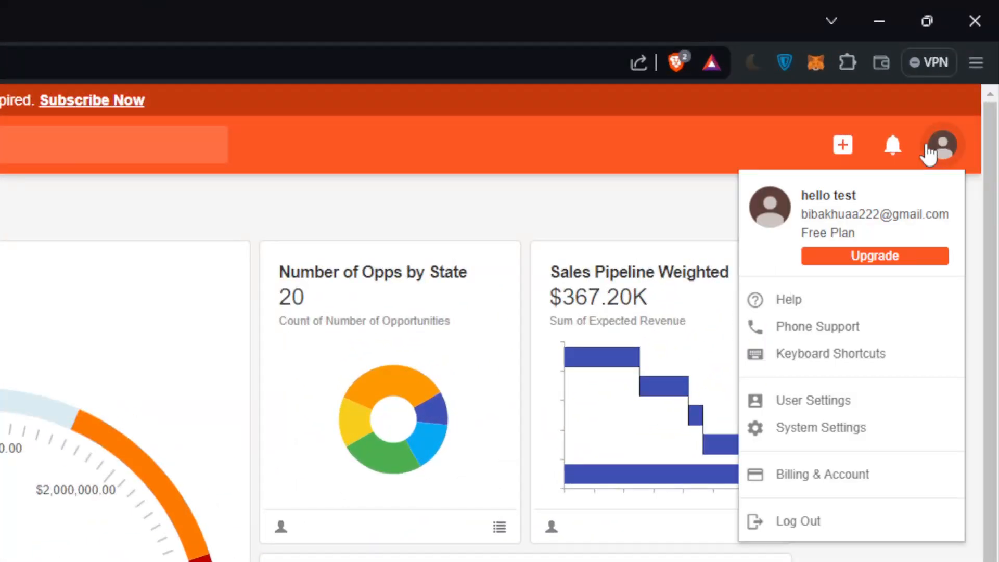
pyautogui.click(899, 200)
pyautogui.click(941, 57)
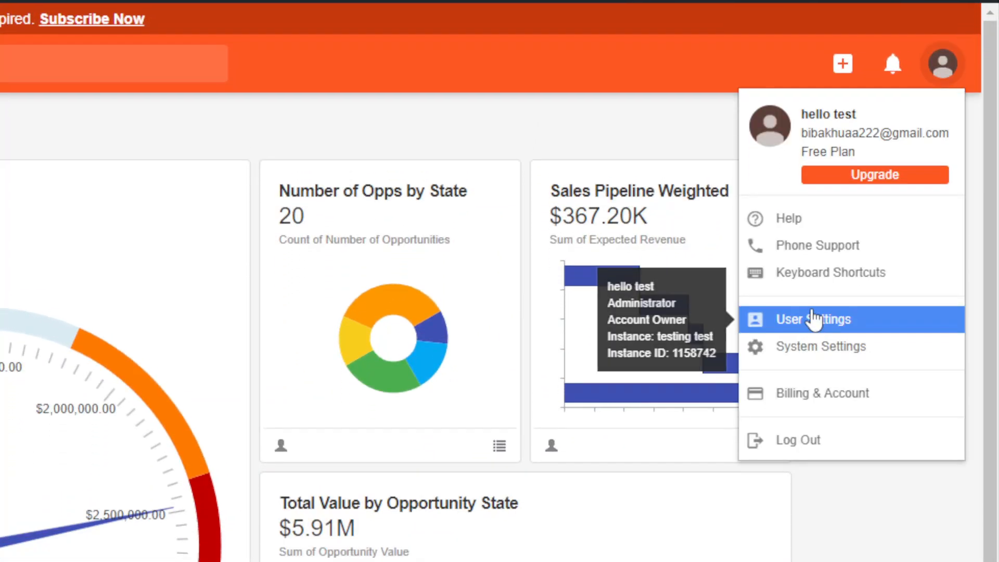
pyautogui.click(785, 255)
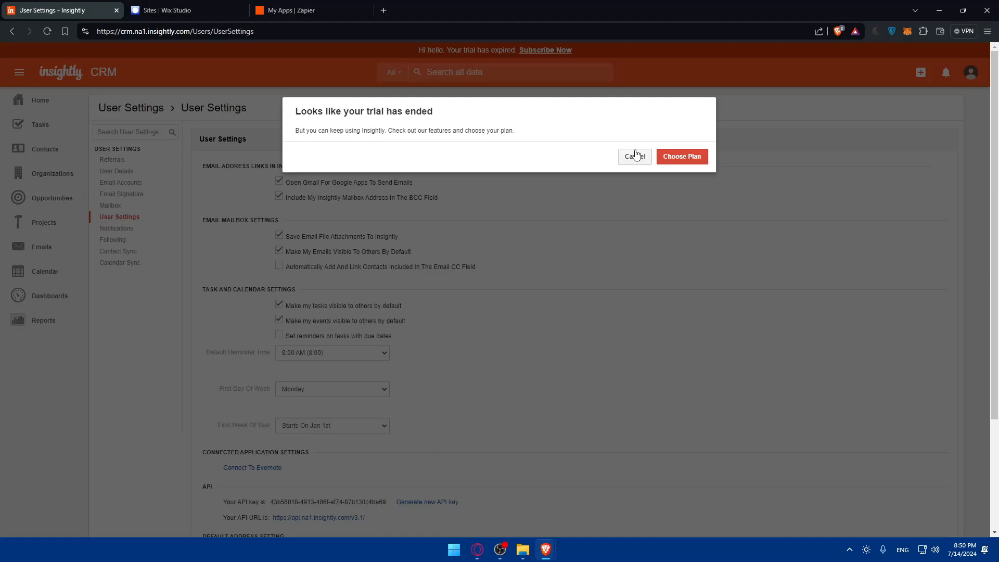
pyautogui.click(386, 194)
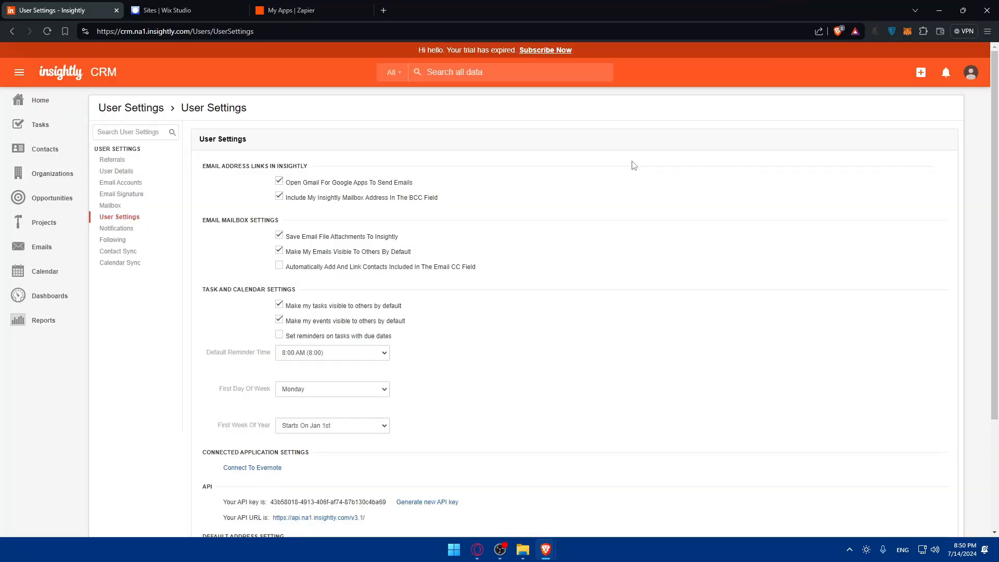
# Step: Generate a new API key in the API section of the Insightly user settings
pyautogui.scroll(-3, 362, 346)
pyautogui.moveTo(274, 356)
pyautogui.mouseDown()
pyautogui.moveTo(387, 357)
pyautogui.moveTo(276, 357)
pyautogui.mouseUp()
pyautogui.click(391, 360)
pyautogui.click(274, 357)
pyautogui.click(390, 360)
pyautogui.click(284, 358)
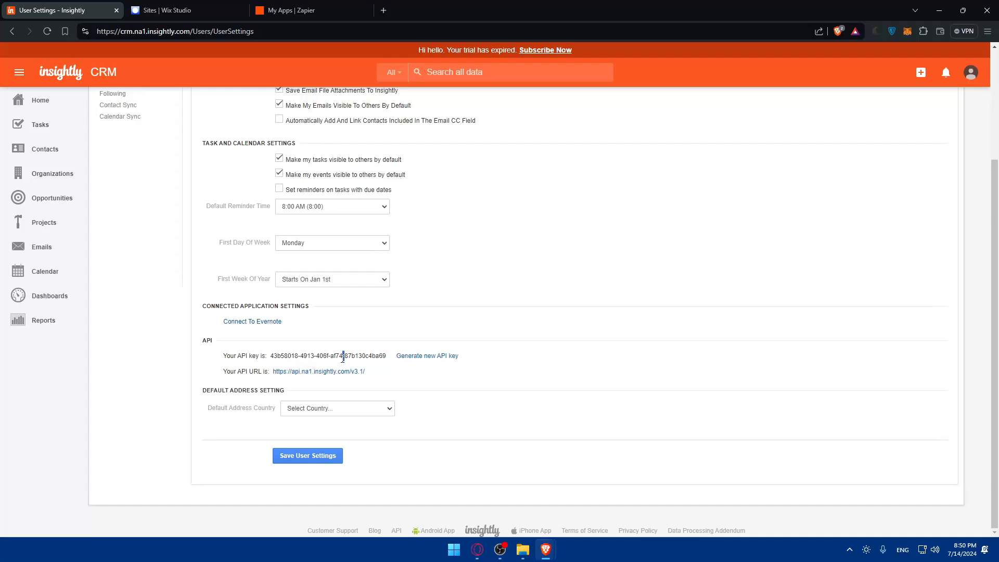
pyautogui.click(407, 356)
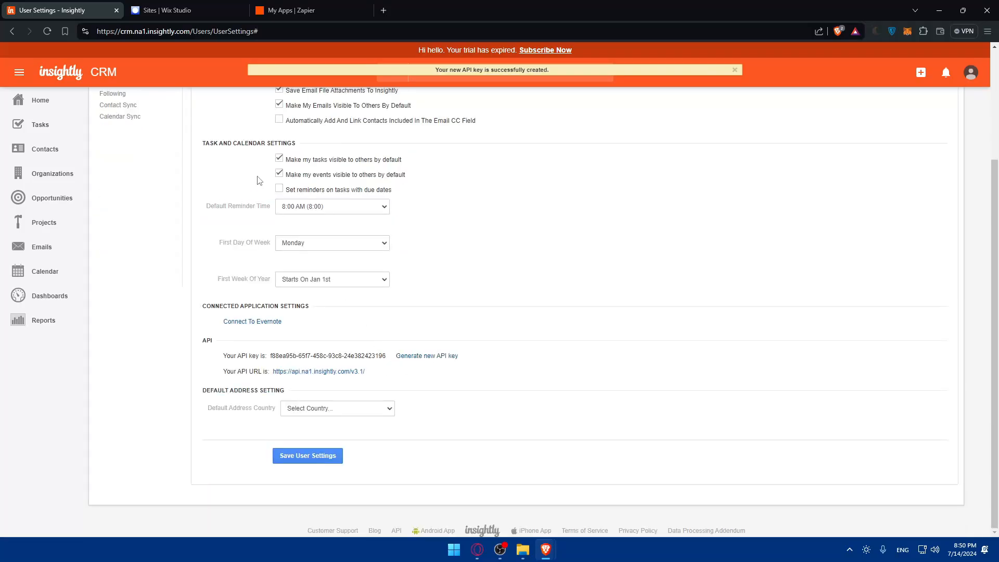
# Step: Switch to Zapier, open the existing Insightly app's connections page, and close the API key authorization window without submitting it
pyautogui.click(312, 10)
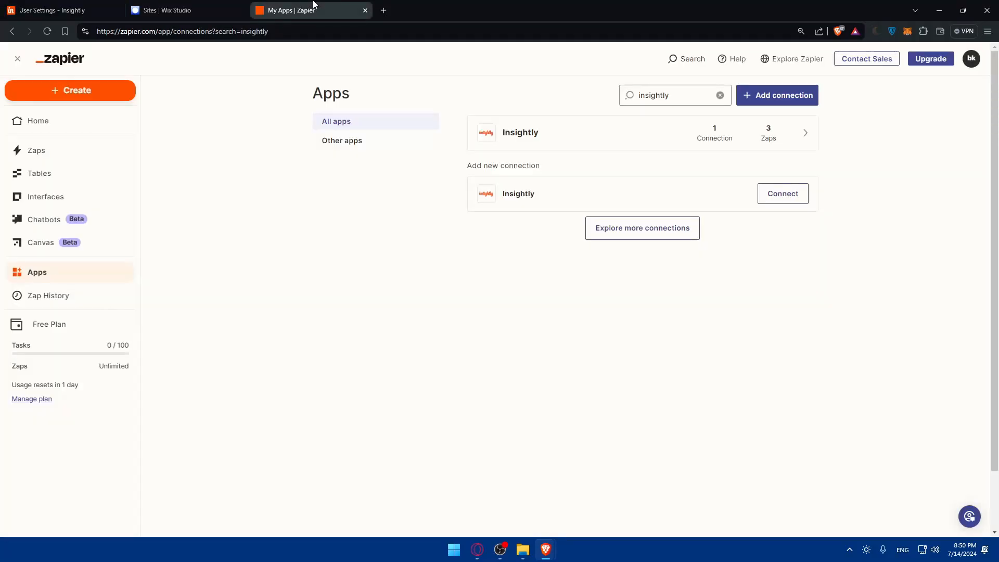
pyautogui.click(606, 133)
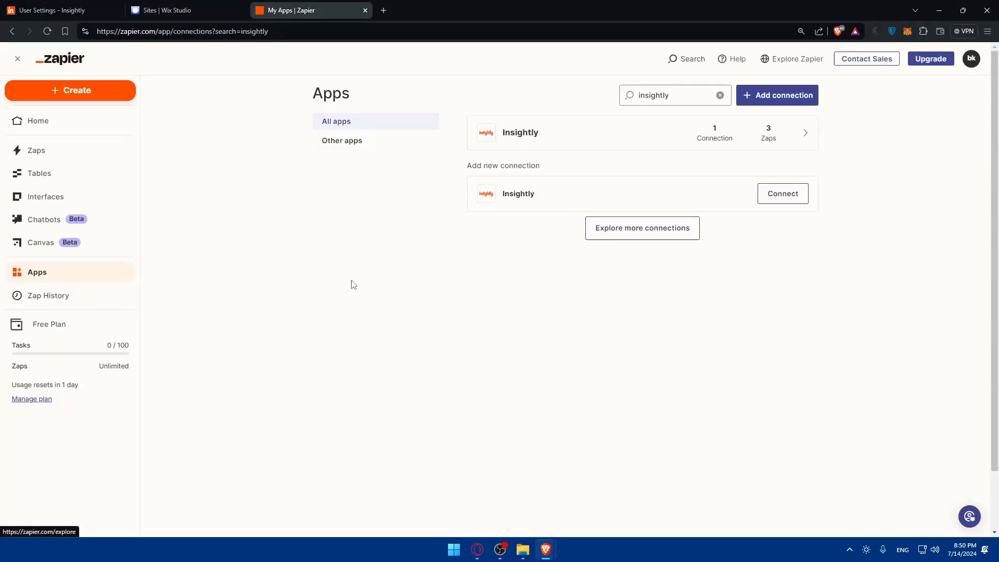
pyautogui.moveTo(545, 549)
pyautogui.click(576, 511)
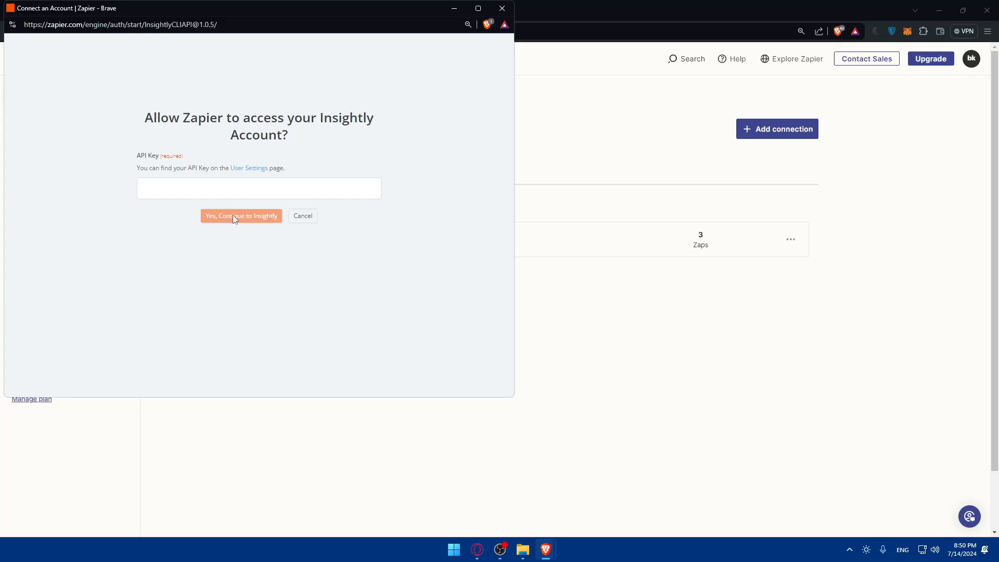
pyautogui.click(503, 9)
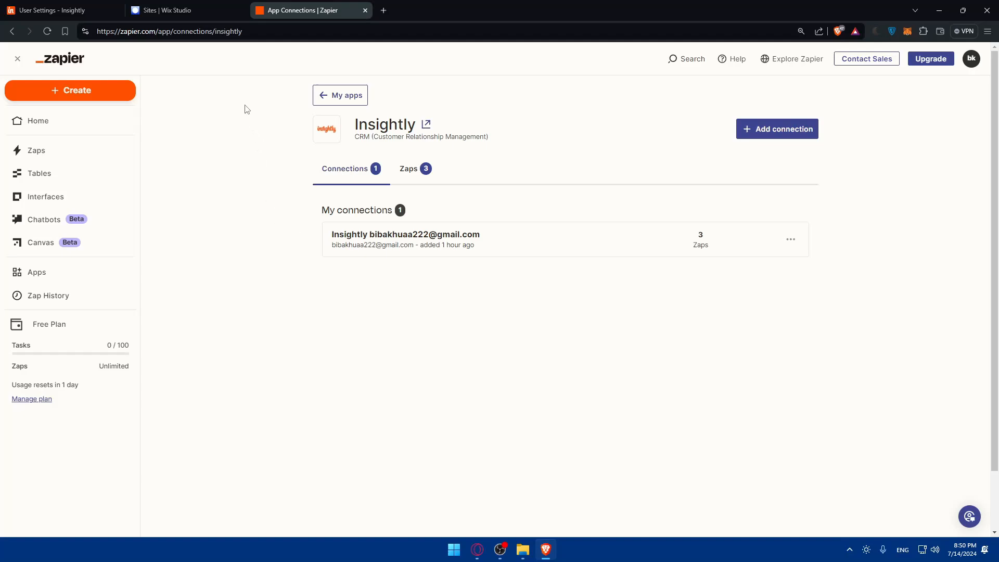
# Step: Search the Zapier apps for "wix" and start connecting a new Wix account
pyautogui.click(50, 279)
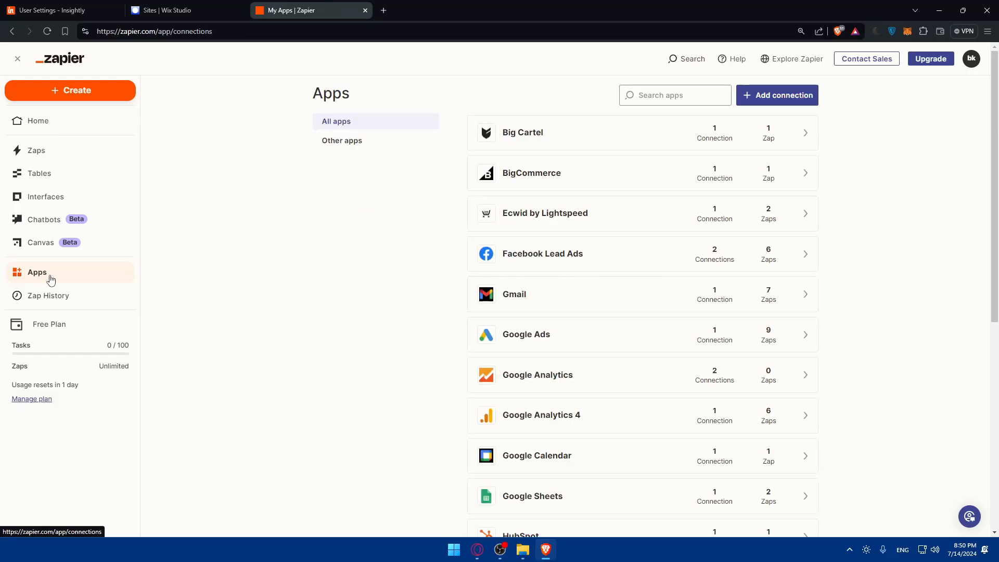
pyautogui.click(650, 94)
pyautogui.write('wix')
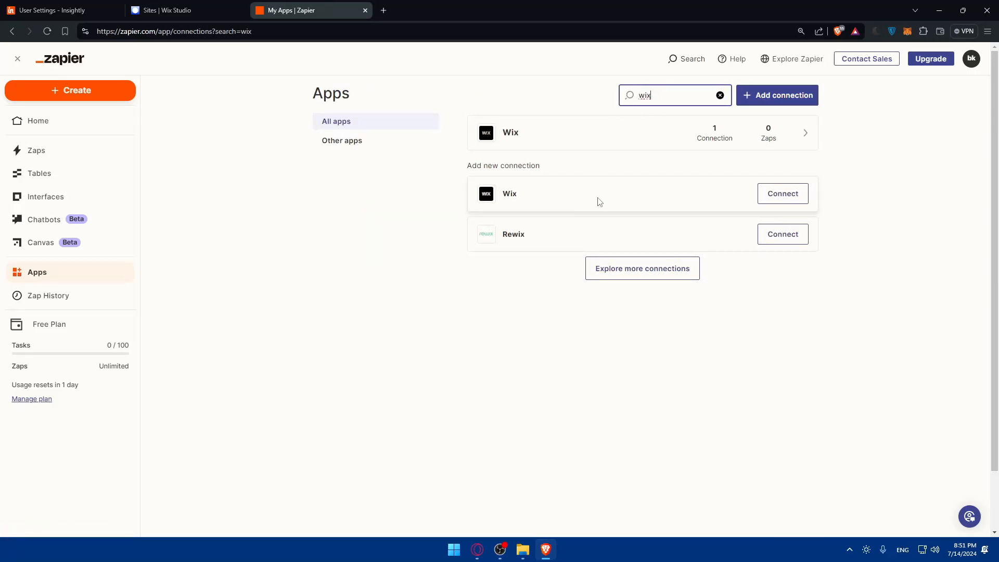
pyautogui.click(769, 200)
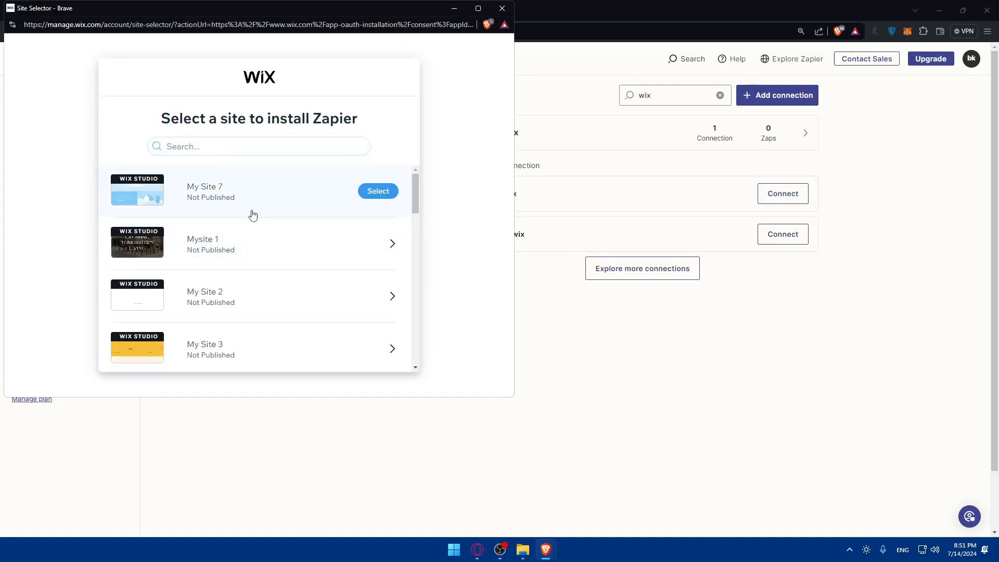
# Step: Select My Site 7 as the Wix site for Zapier and agree to add Zapier with the requested permissions
pyautogui.scroll(-5, 252, 215)
pyautogui.scroll(5, 253, 215)
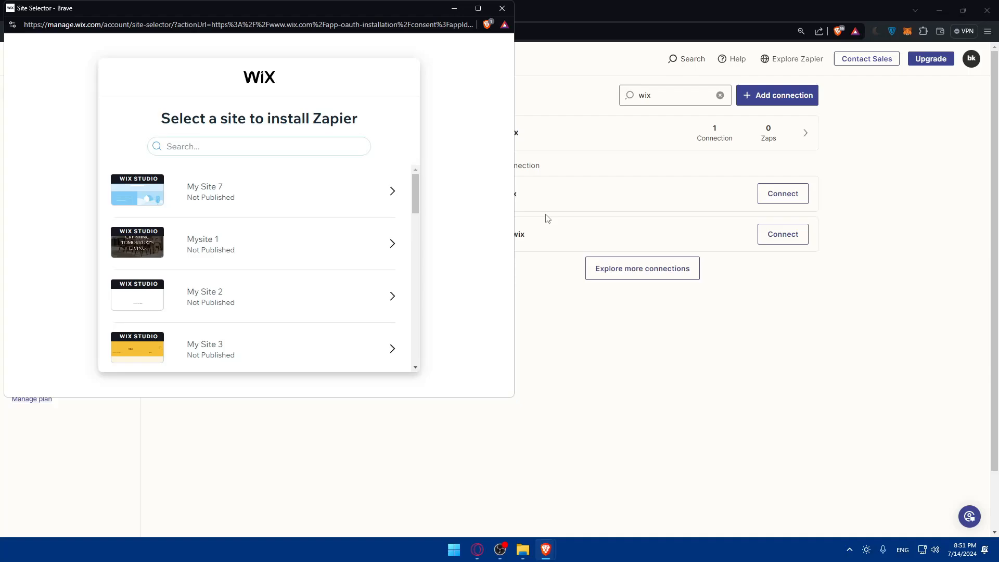
pyautogui.moveTo(353, 252)
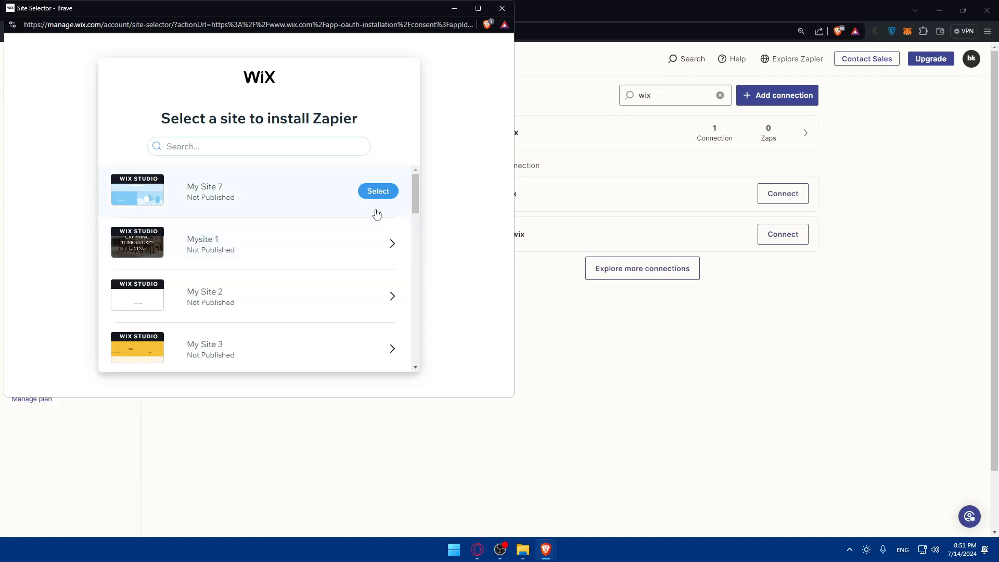
pyautogui.scroll(-5, 317, 234)
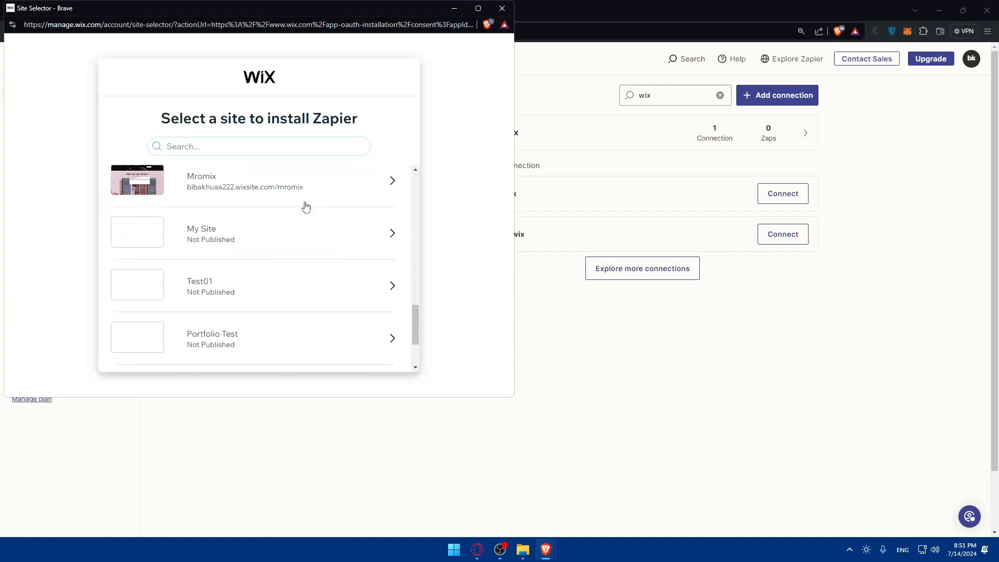
pyautogui.scroll(5, 315, 257)
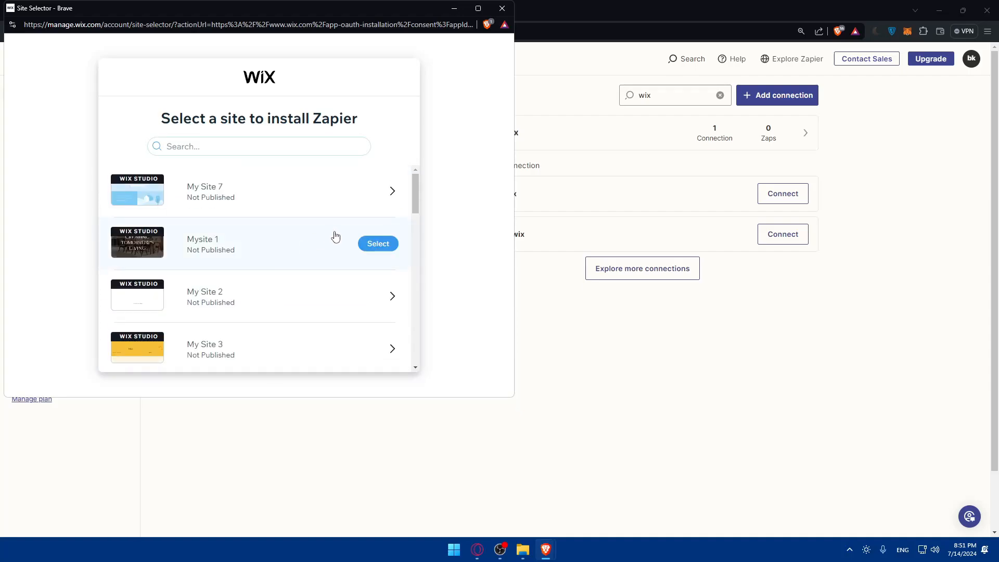
pyautogui.click(374, 193)
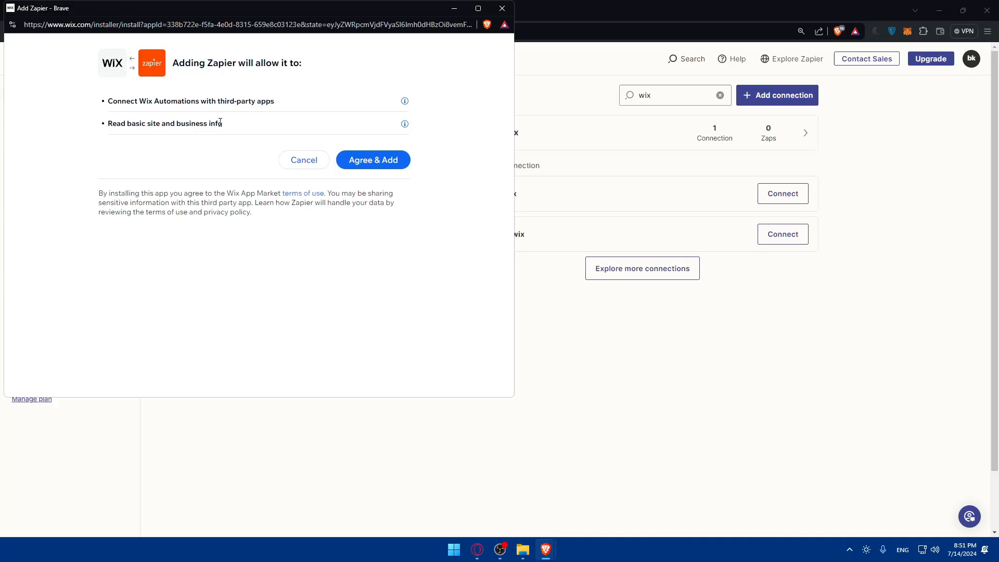
pyautogui.click(387, 160)
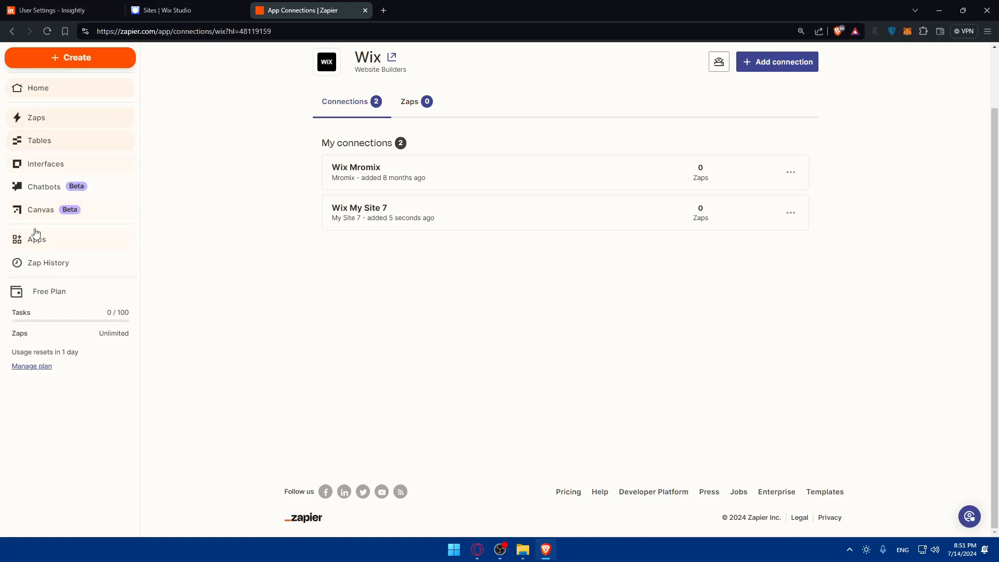
# Step: Create a new Zap and write a Copilot prompt asking to create an Insightly record for each new order on the Wix website
pyautogui.click(68, 58)
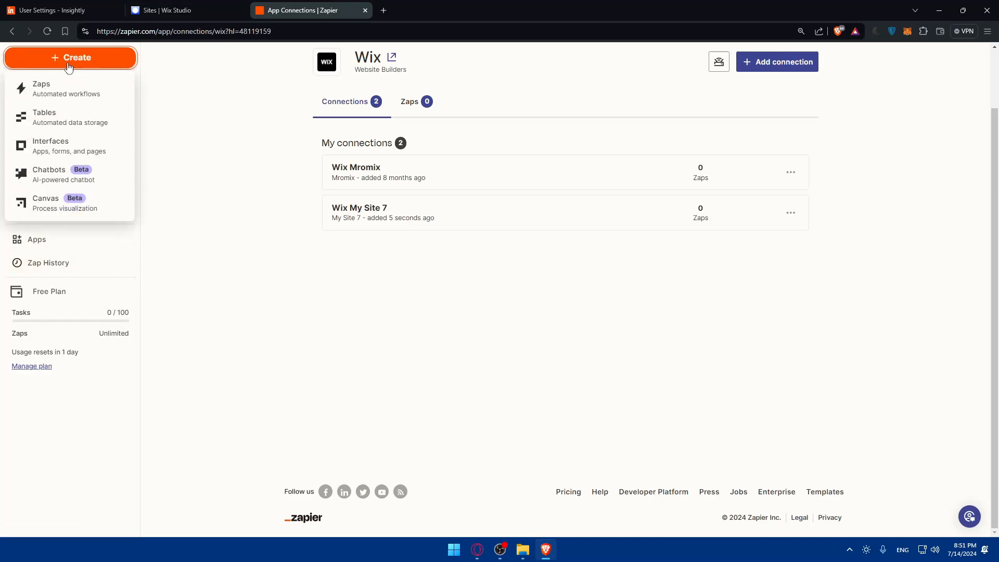
pyautogui.click(64, 102)
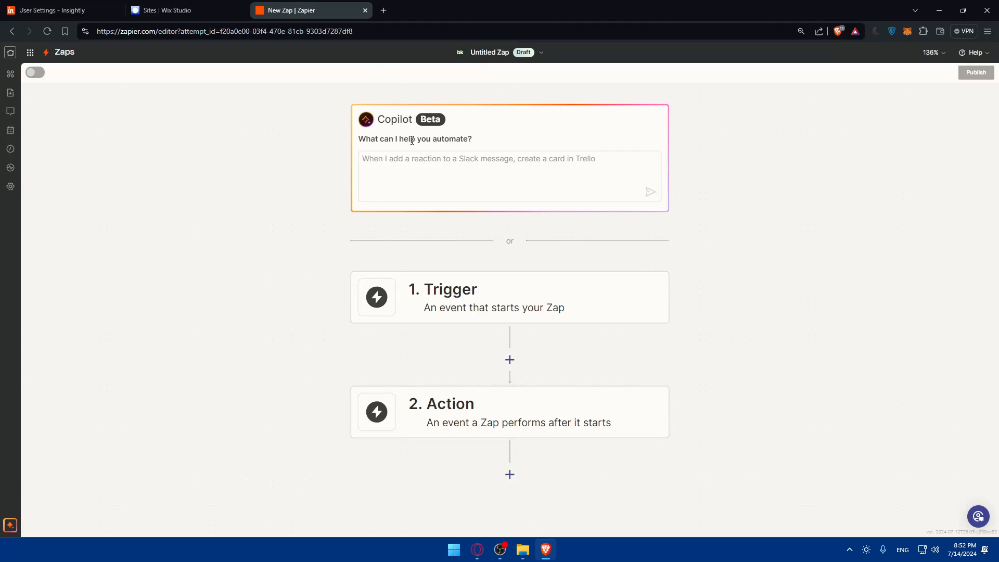
pyautogui.click(419, 167)
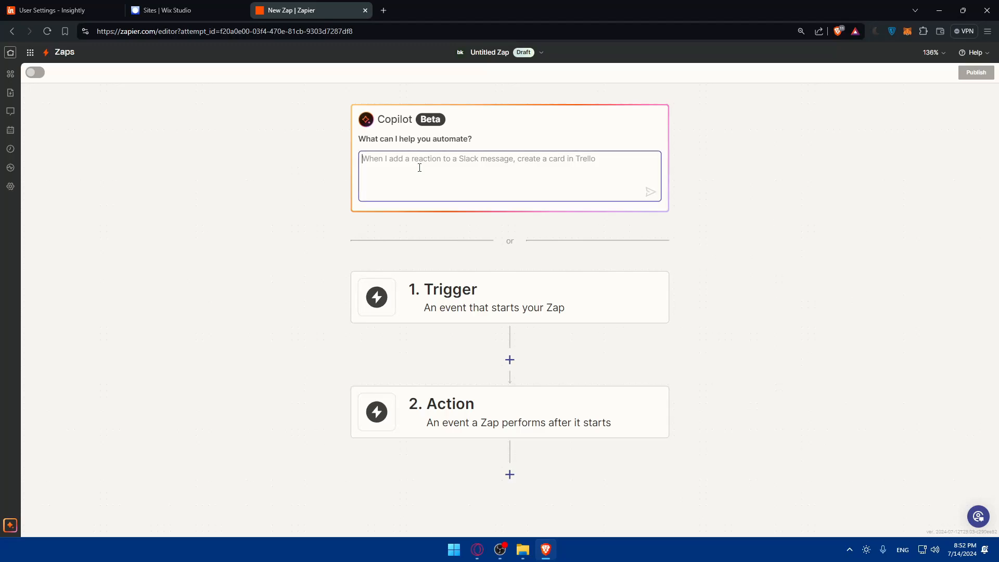
pyautogui.write('when i recieve a new order on my wix website create a record on inghilty')
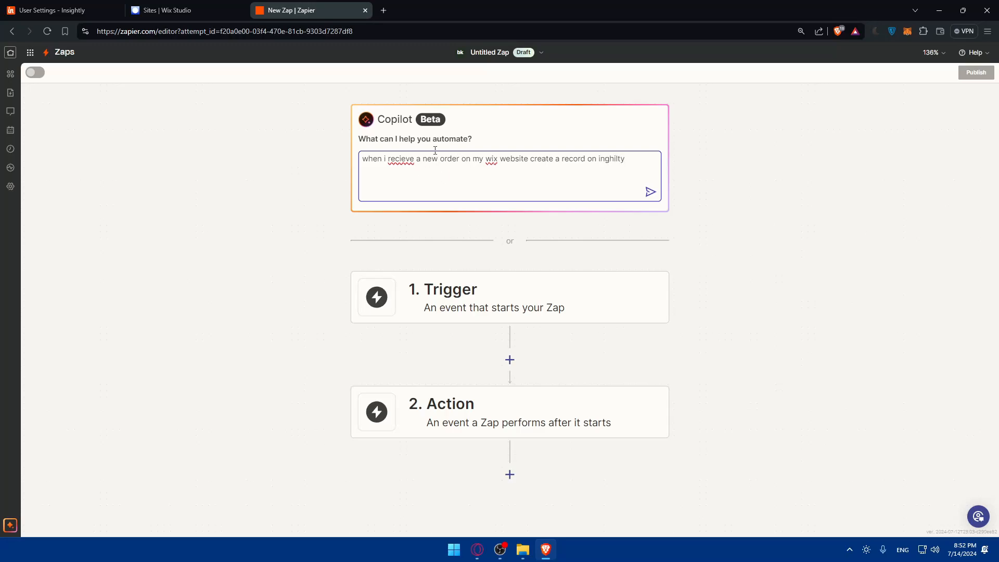
# Step: Correct the spelling of "receive" and of the Insightly name in the Copilot prompt
pyautogui.rightClick(408, 156)
pyautogui.click(431, 165)
pyautogui.rightClick(490, 160)
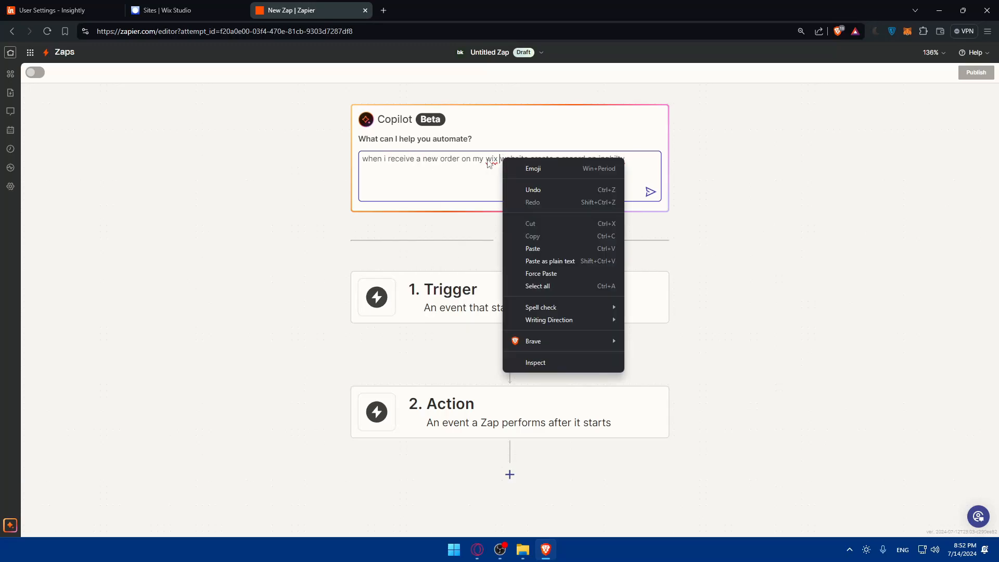
pyautogui.rightClick(489, 161)
pyautogui.click(451, 191)
pyautogui.rightClick(612, 160)
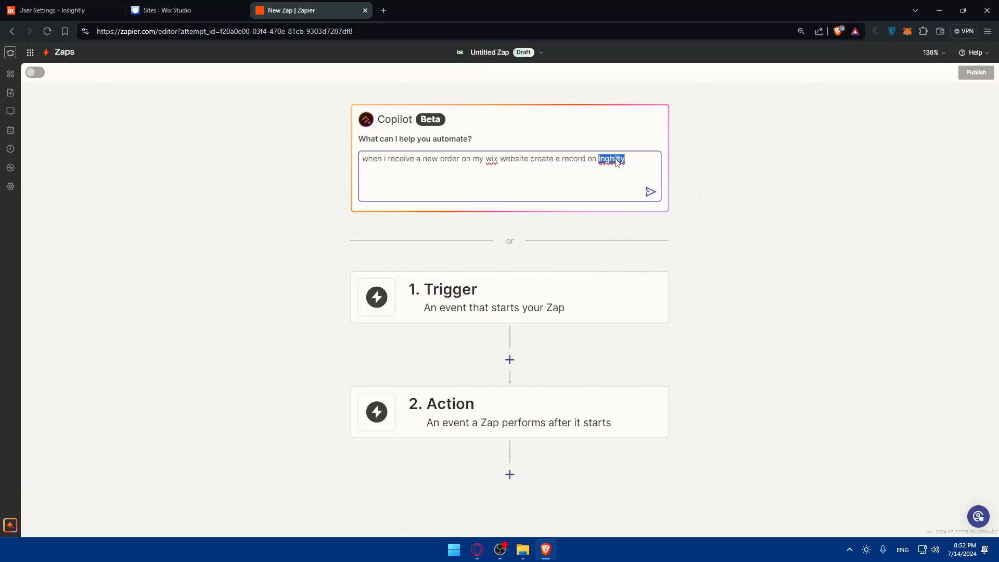
pyautogui.click(602, 160)
pyautogui.write('sigh')
# Step: Submit the prompt to Copilot and add all of its suggested steps to the Zap
pyautogui.click(650, 192)
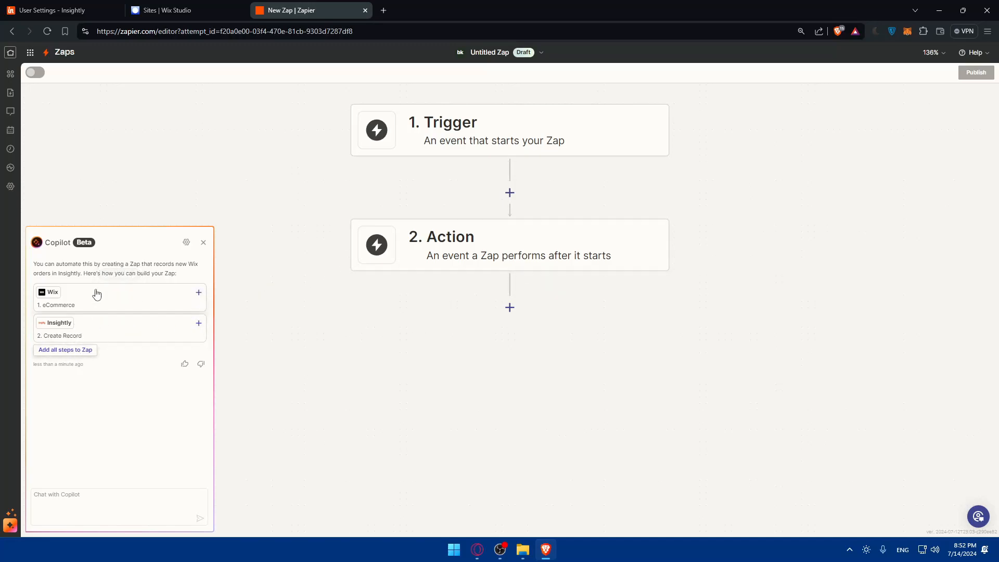
pyautogui.click(63, 349)
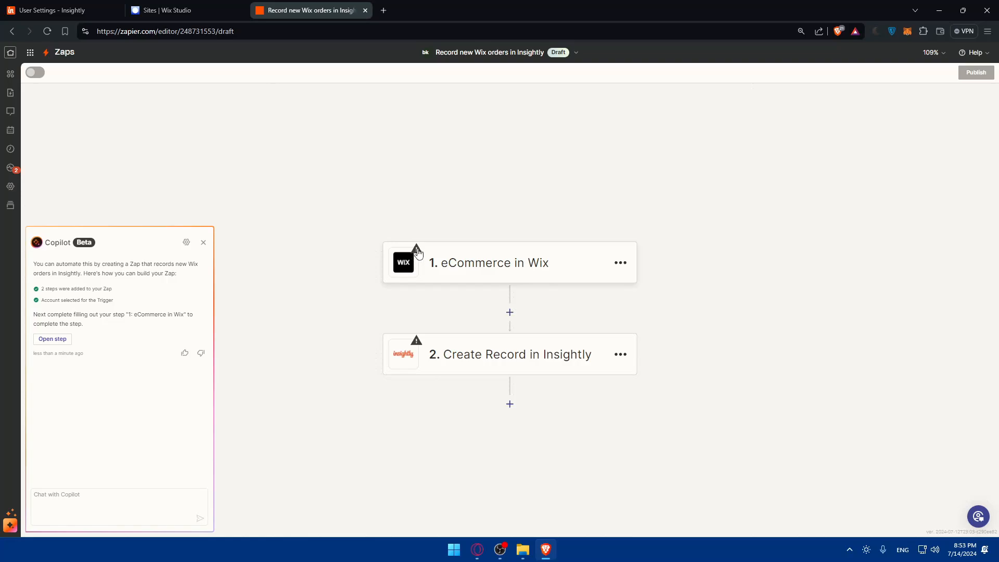
# Step: Review the Wix eCommerce step's event, connected account and the specific triggers available
pyautogui.click(477, 265)
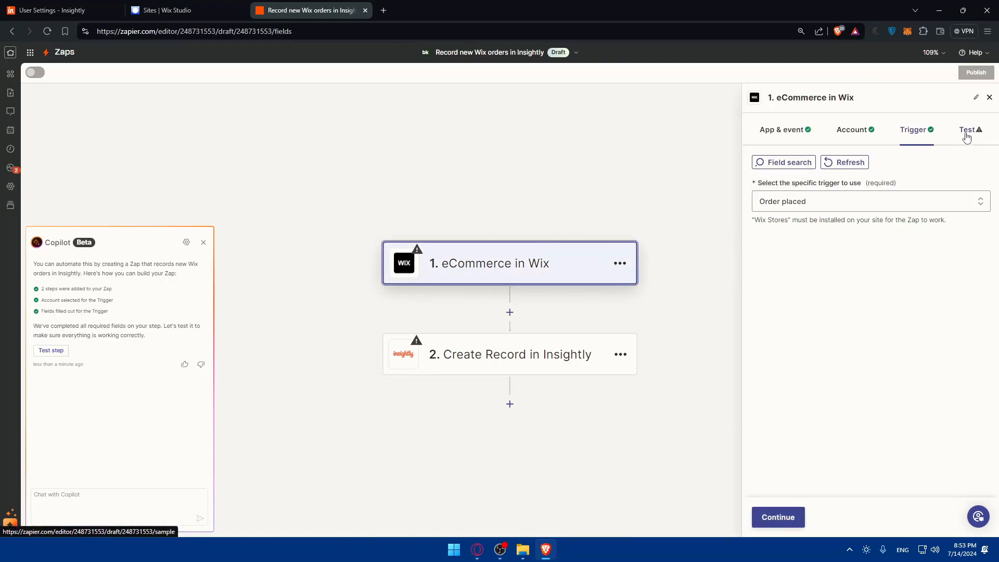
pyautogui.click(967, 131)
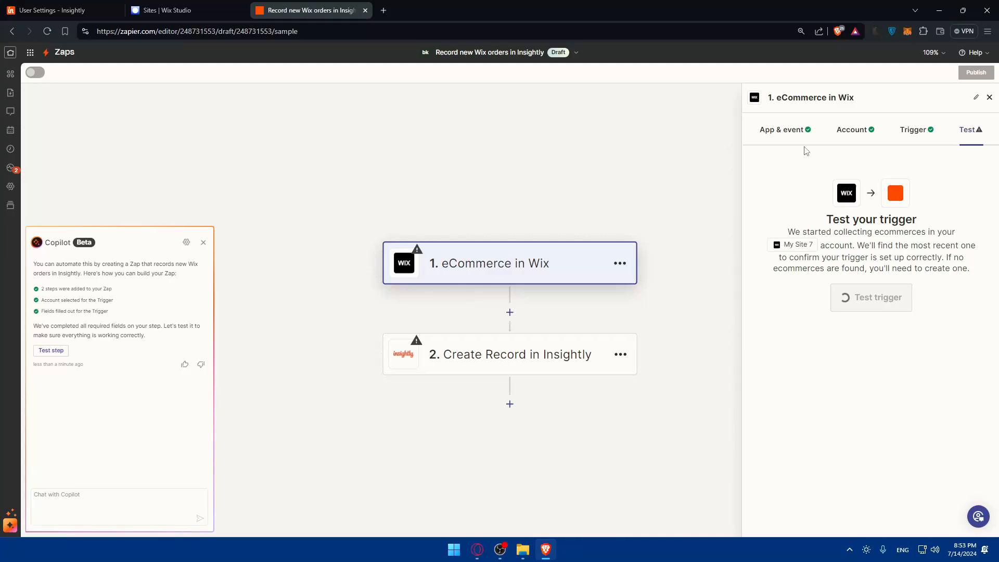
pyautogui.click(794, 136)
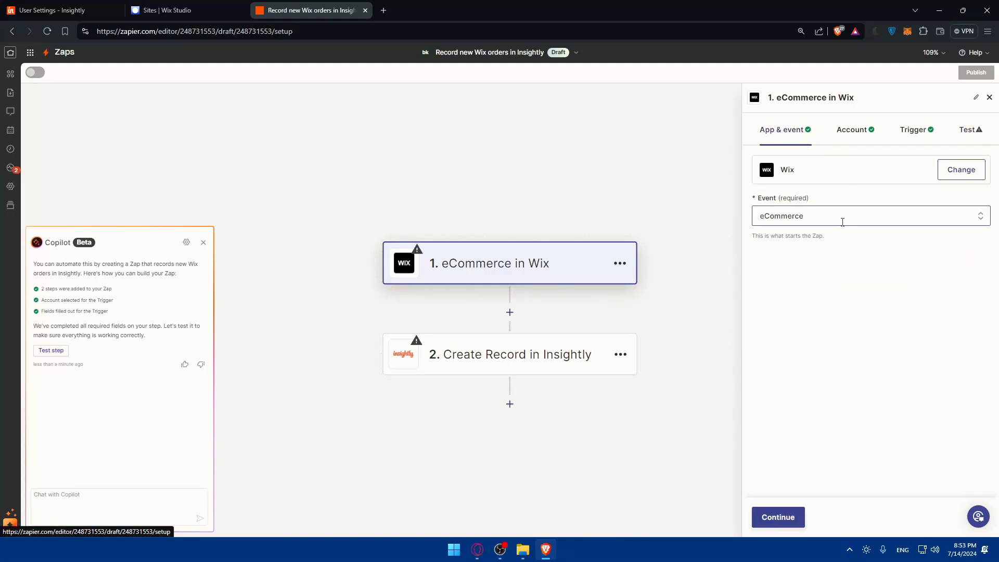
pyautogui.click(818, 214)
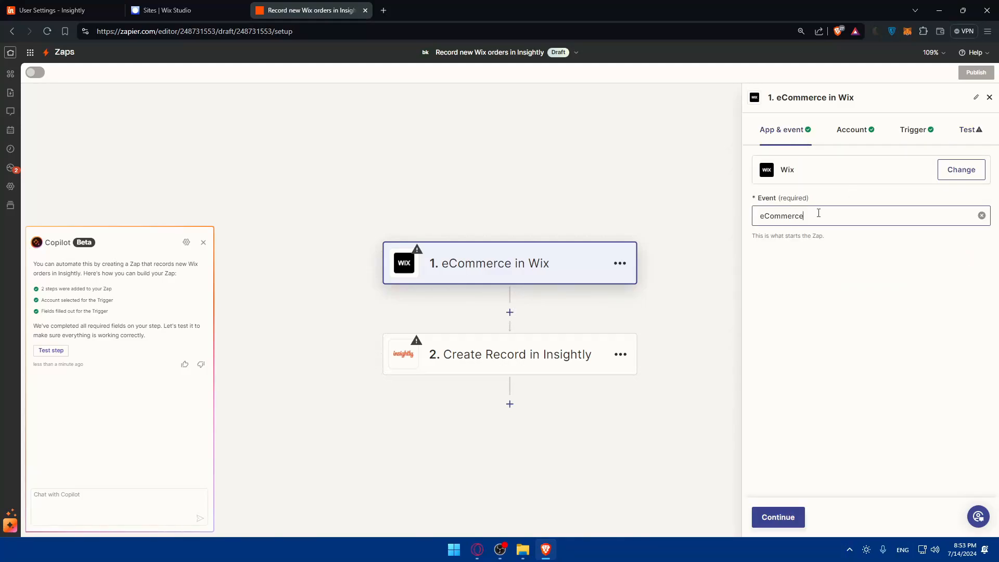
pyautogui.click(848, 129)
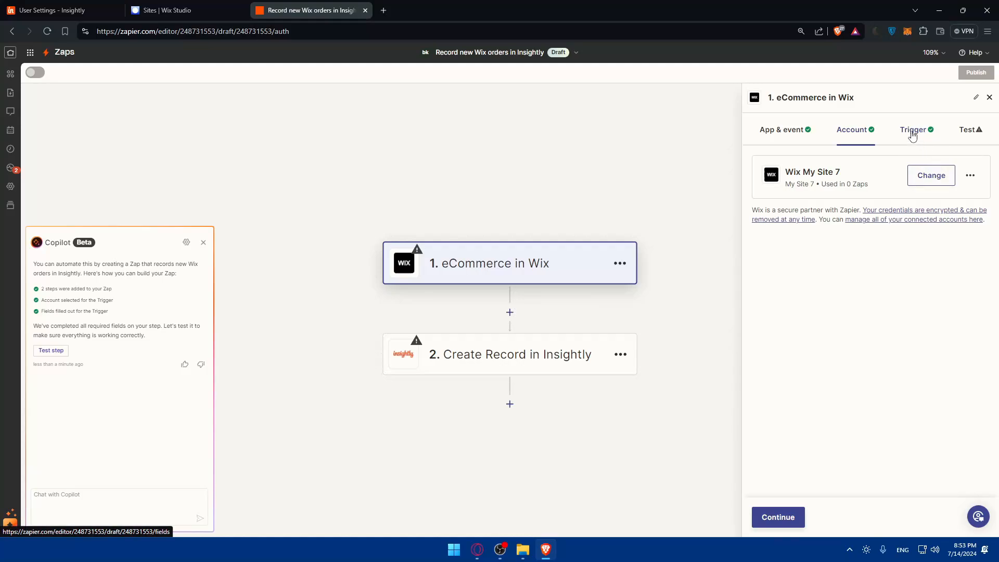
pyautogui.click(912, 136)
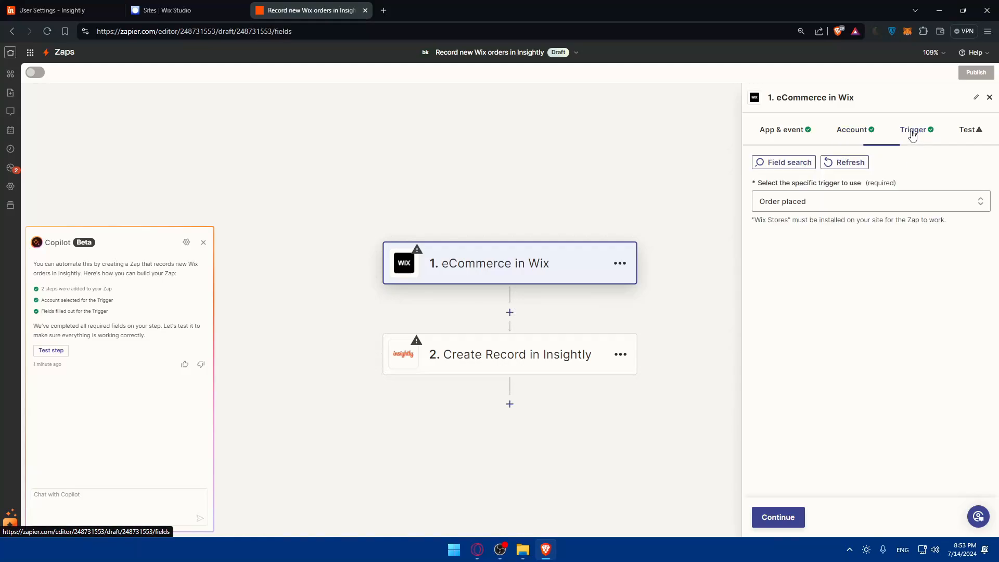
pyautogui.click(869, 209)
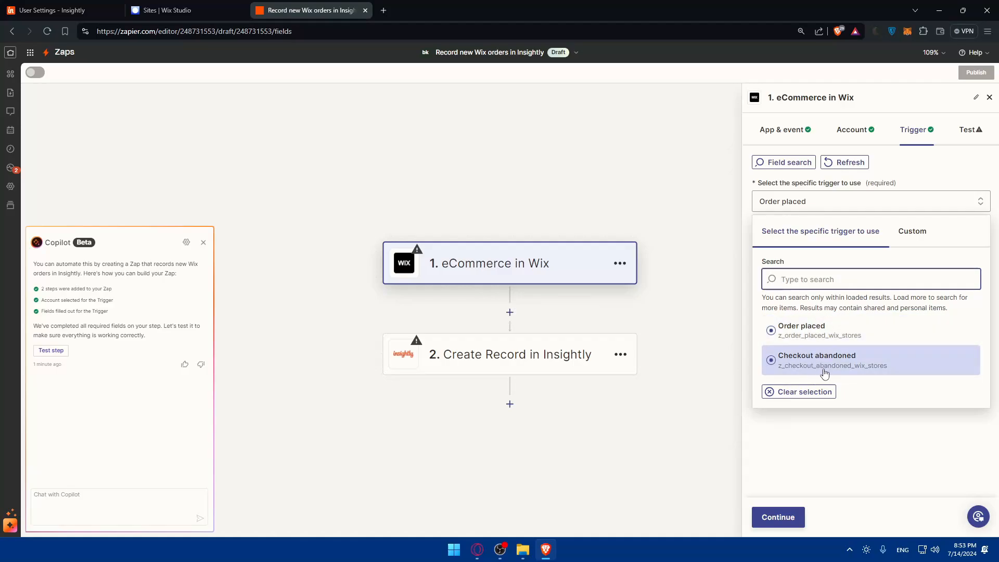
# Step: Test the Wix trigger and continue with the selected eCommerce A record
pyautogui.click(955, 144)
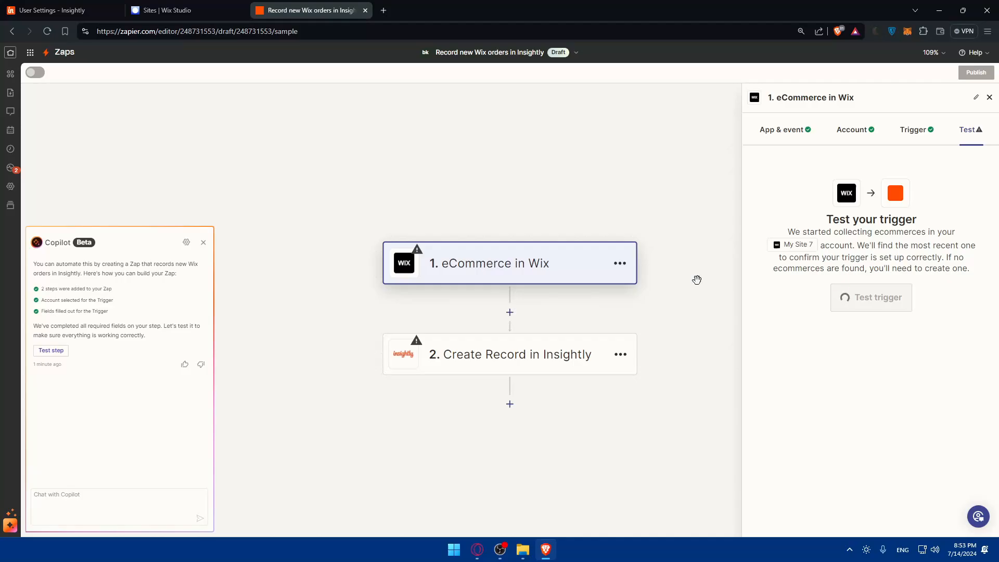
pyautogui.click(846, 296)
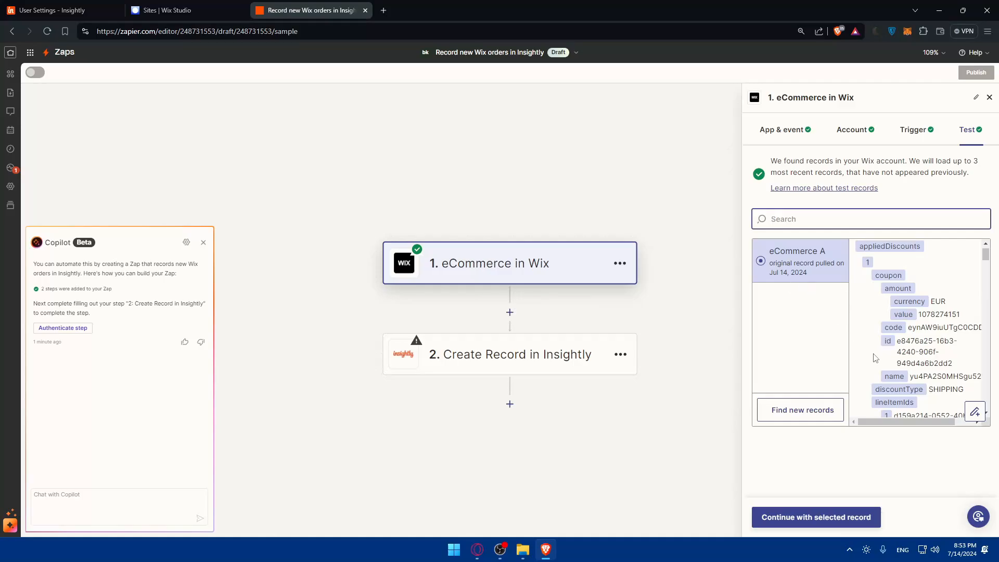
pyautogui.scroll(-5, 903, 352)
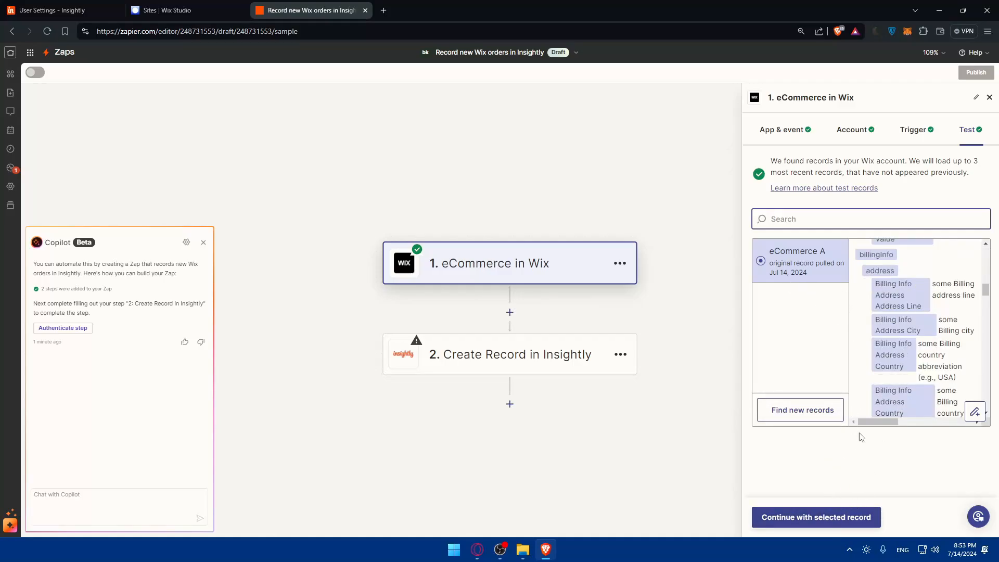
pyautogui.click(807, 520)
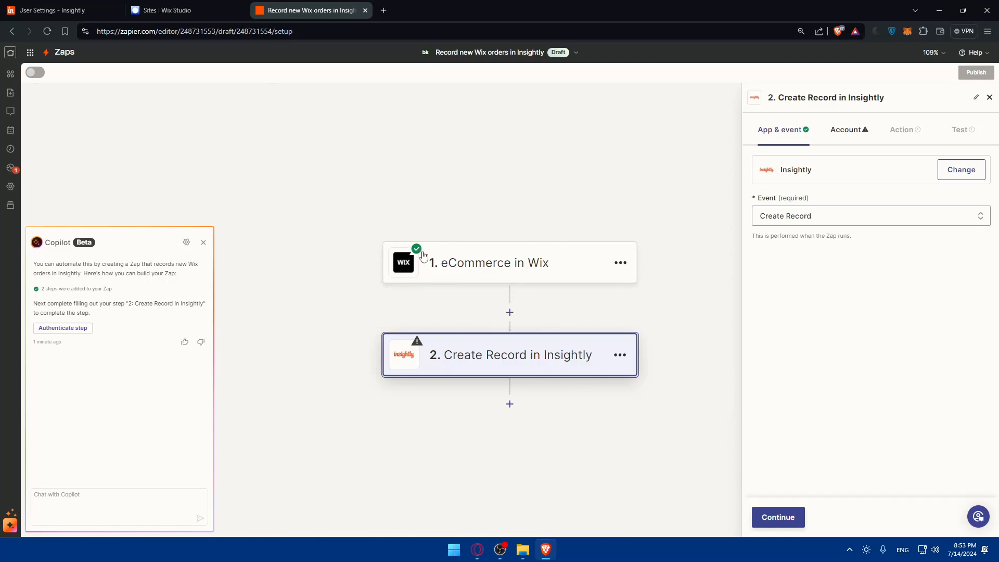
# Step: Open the account settings of the Create Record in Insightly step and start reconnecting its Insightly account
pyautogui.scroll(-3, 423, 255)
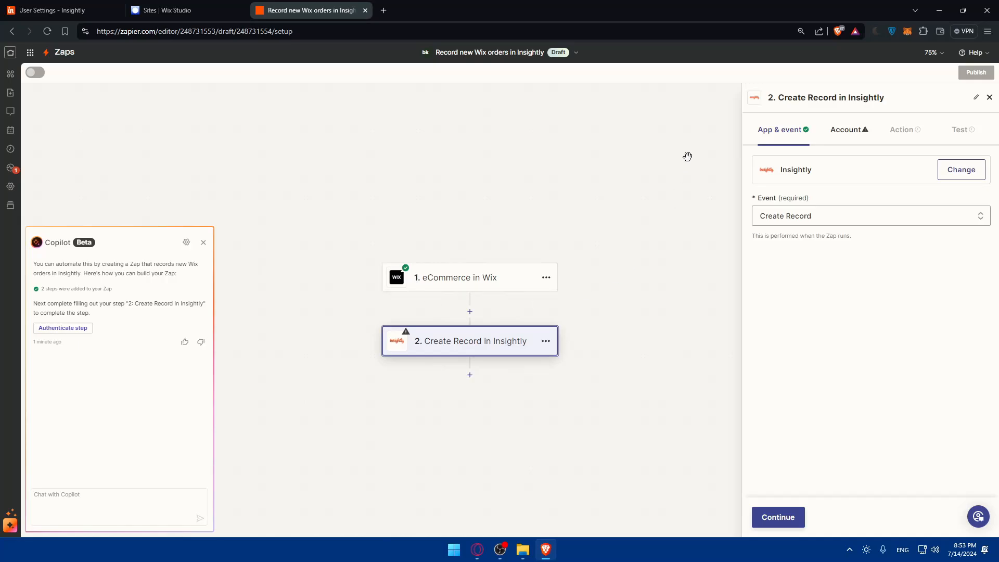
pyautogui.click(931, 53)
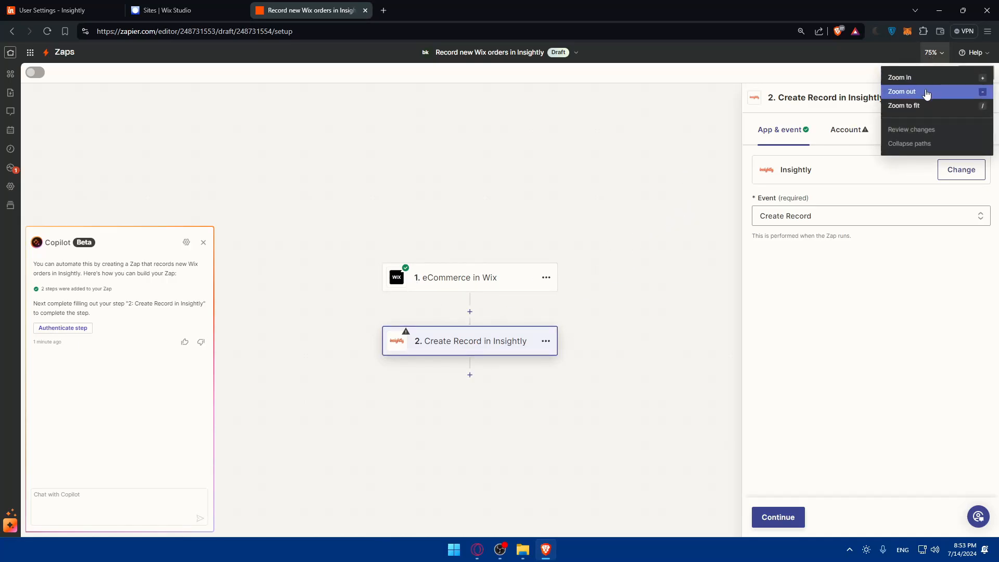
pyautogui.click(899, 92)
pyautogui.moveTo(573, 298); pyautogui.dragTo(636, 299)
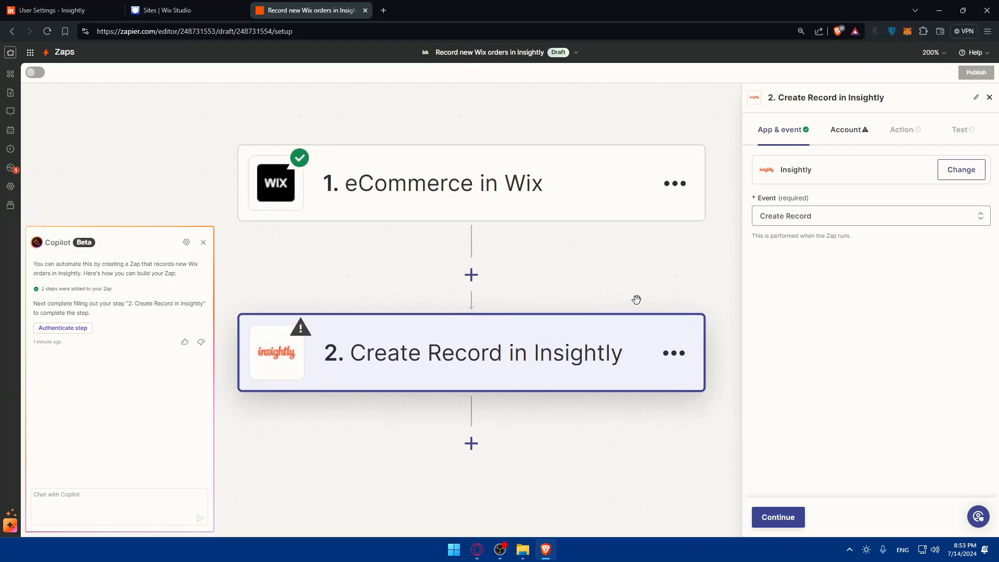
pyautogui.click(541, 353)
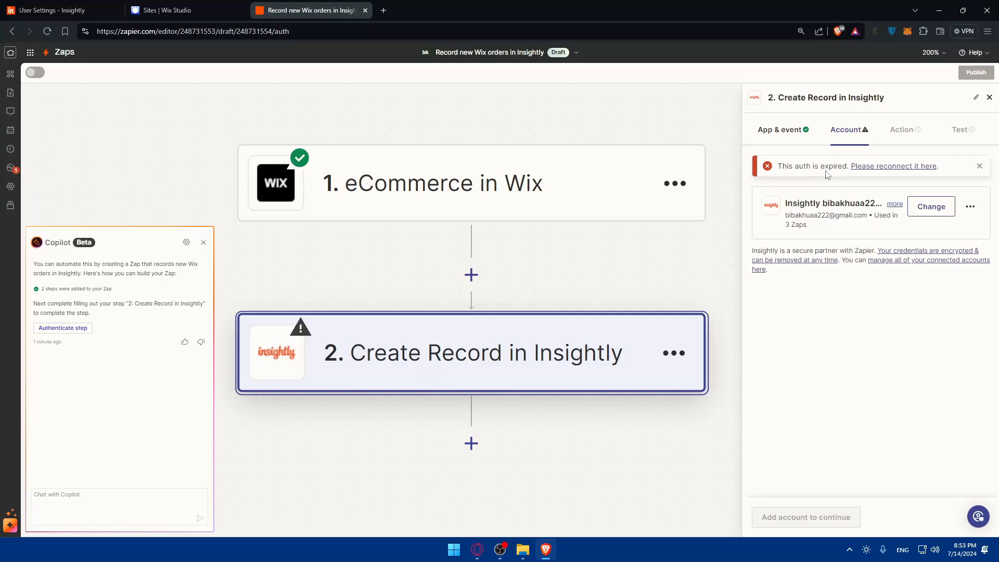
pyautogui.click(885, 167)
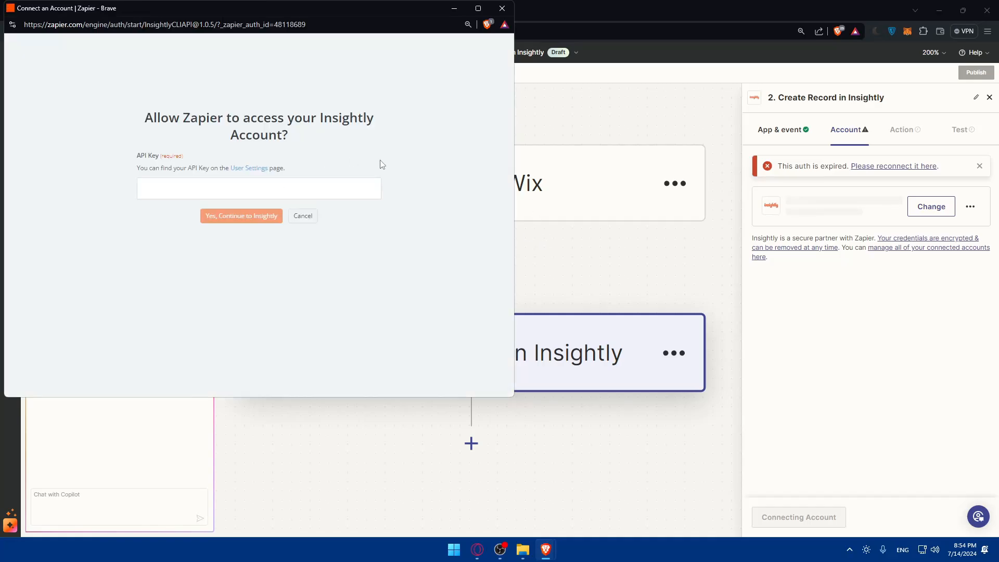
# Step: Copy the generated API key from Insightly's user settings and return to Zapier's Insightly authorization window
pyautogui.click(455, 9)
pyautogui.click(55, 7)
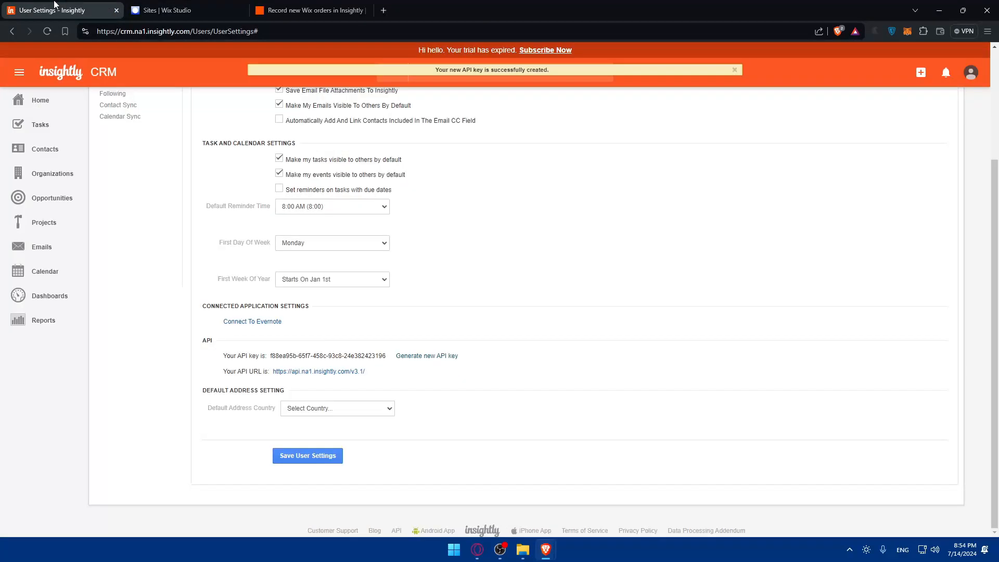
pyautogui.moveTo(393, 359)
pyautogui.mouseDown()
pyautogui.moveTo(269, 356)
pyautogui.moveTo(382, 355)
pyautogui.mouseUp()
pyautogui.click(269, 355)
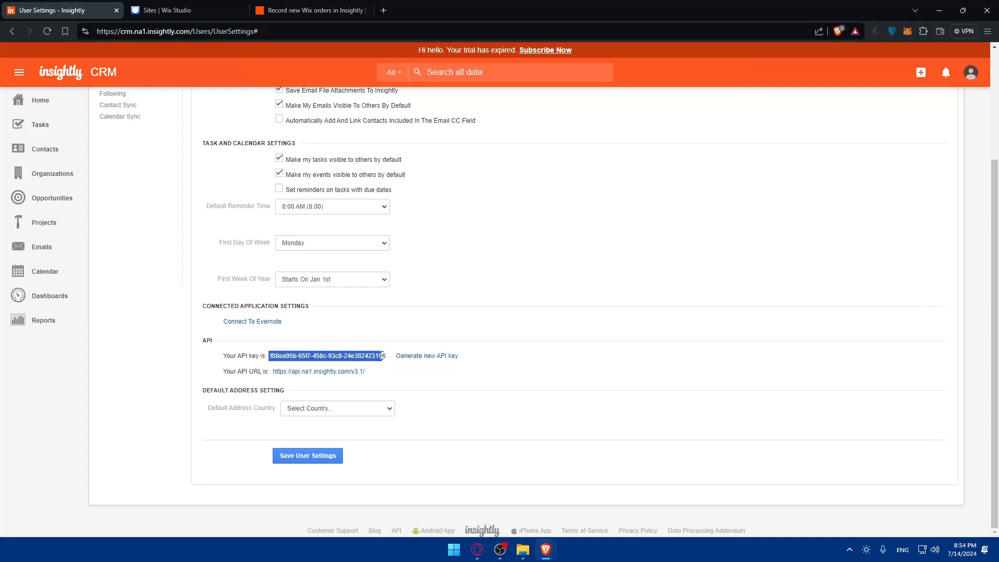
pyautogui.click(308, 13)
pyautogui.moveTo(556, 556)
pyautogui.click(601, 494)
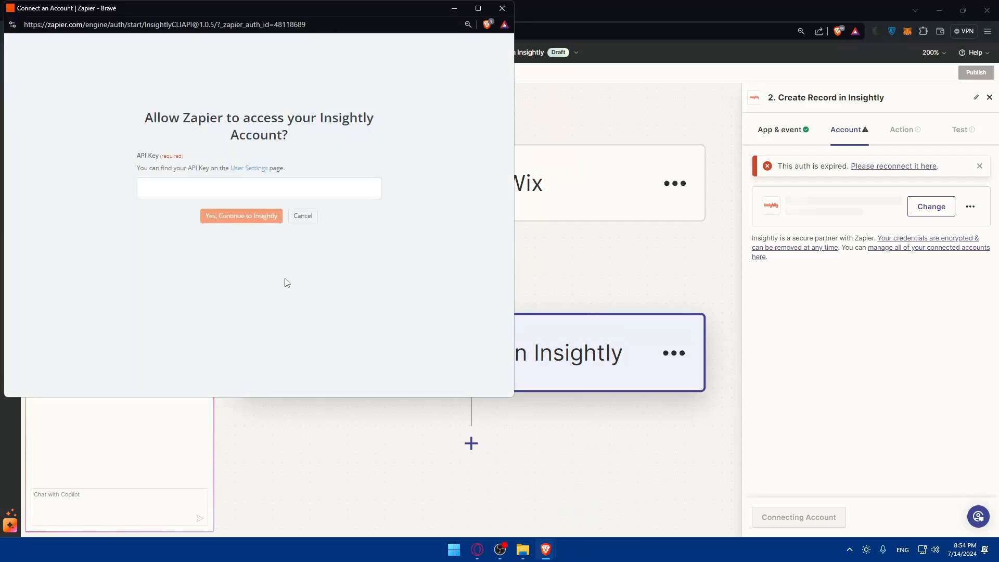
# Step: Try to reconnect the expired Insightly account by pasting the API key and authorizing access
pyautogui.click(281, 188)
pyautogui.hotkey('ctrl', 'v')
pyautogui.click(251, 216)
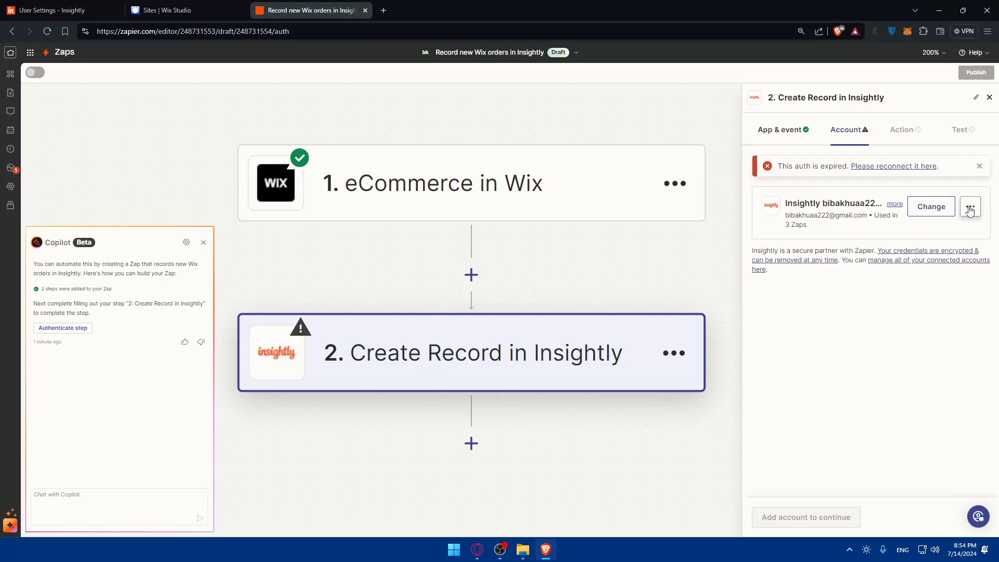
# Step: Reopen the Create Record in Insightly step and retry reconnecting its expired account with the API key
pyautogui.click(980, 166)
pyautogui.click(769, 133)
pyautogui.click(525, 226)
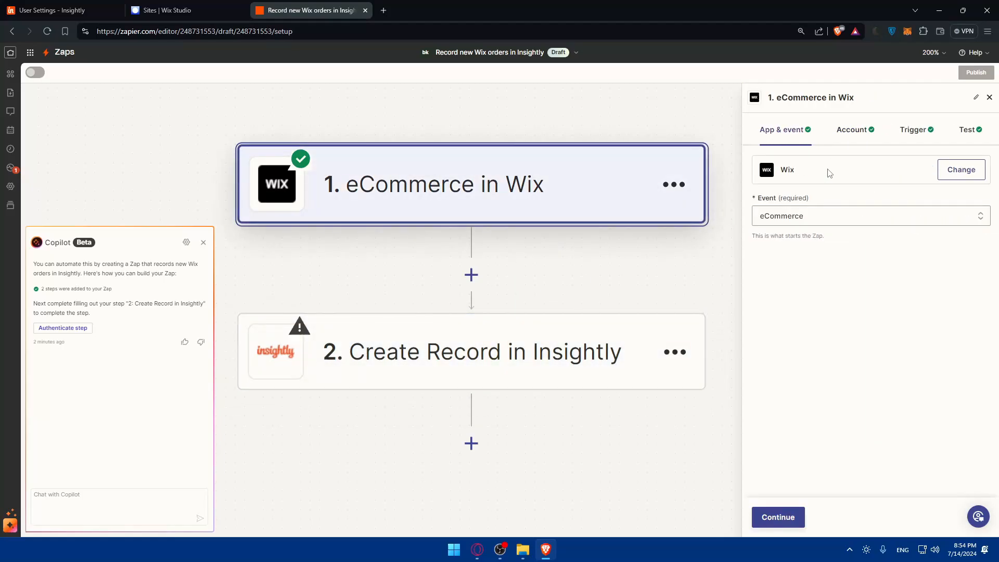
pyautogui.click(434, 327)
pyautogui.click(884, 167)
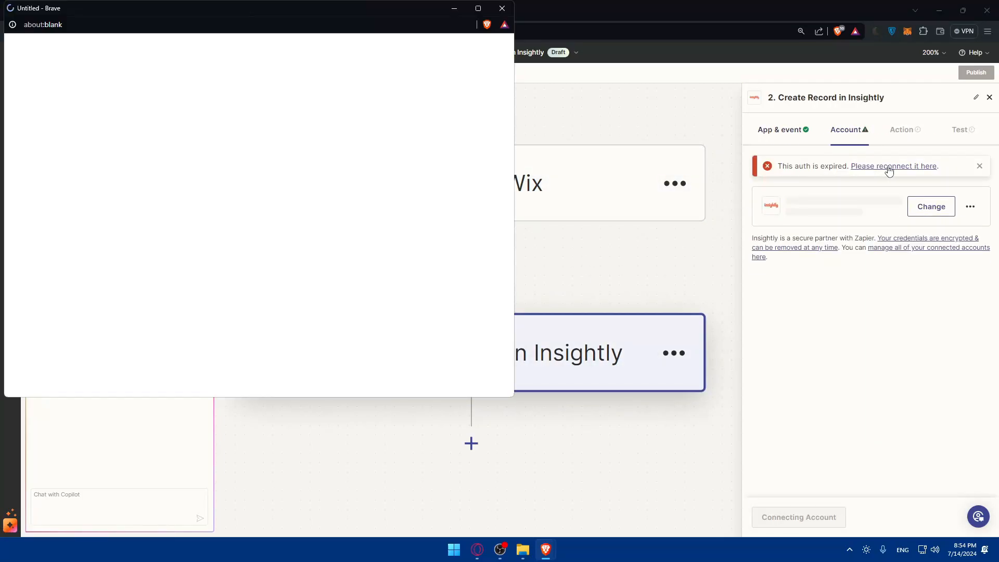
pyautogui.click(223, 192)
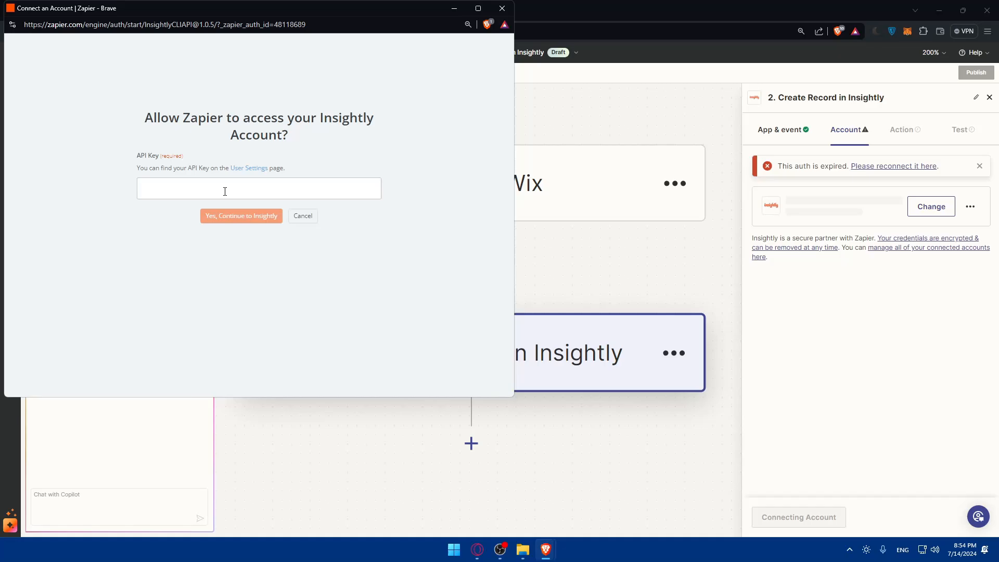
pyautogui.hotkey('ctrl', 'v')
pyautogui.click(235, 215)
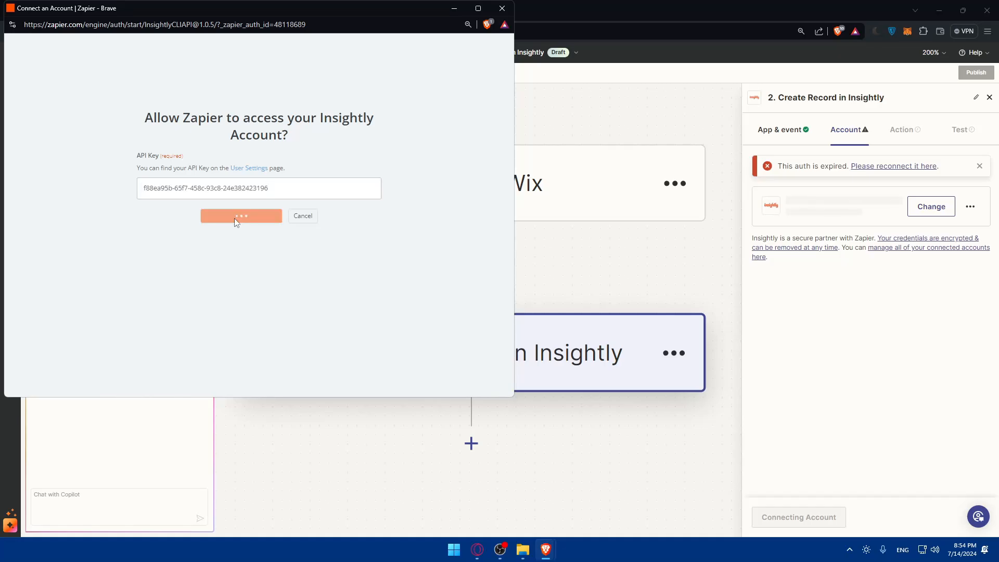
# Step: Connect a new Insightly account to the Create Record step, pasting the API key to authorize it
pyautogui.click(971, 207)
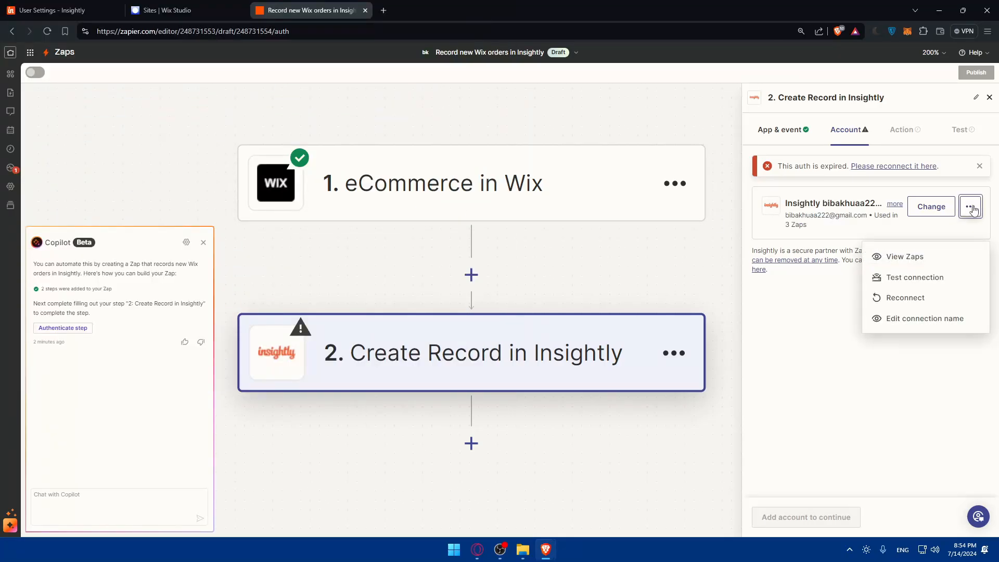
pyautogui.click(932, 208)
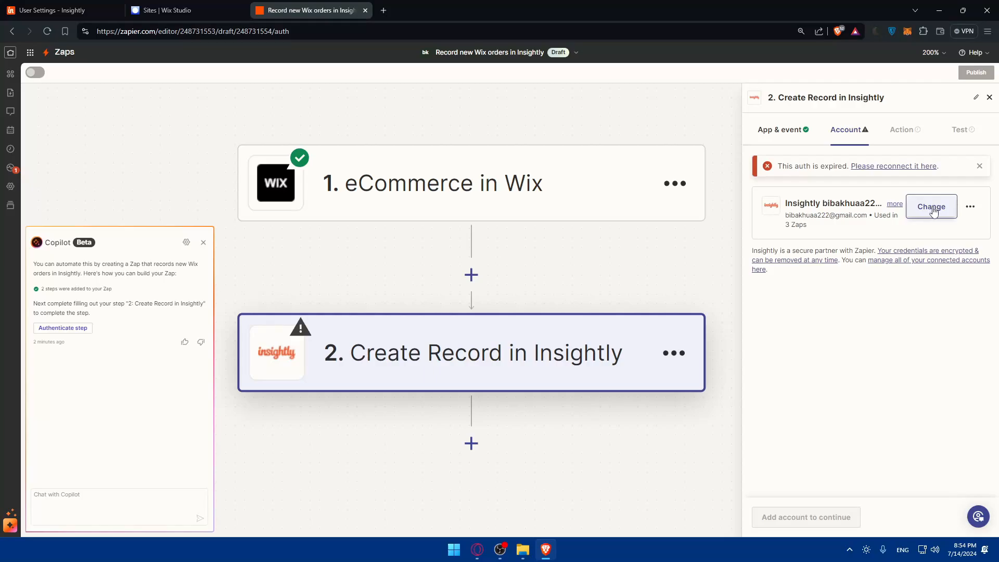
pyautogui.click(932, 207)
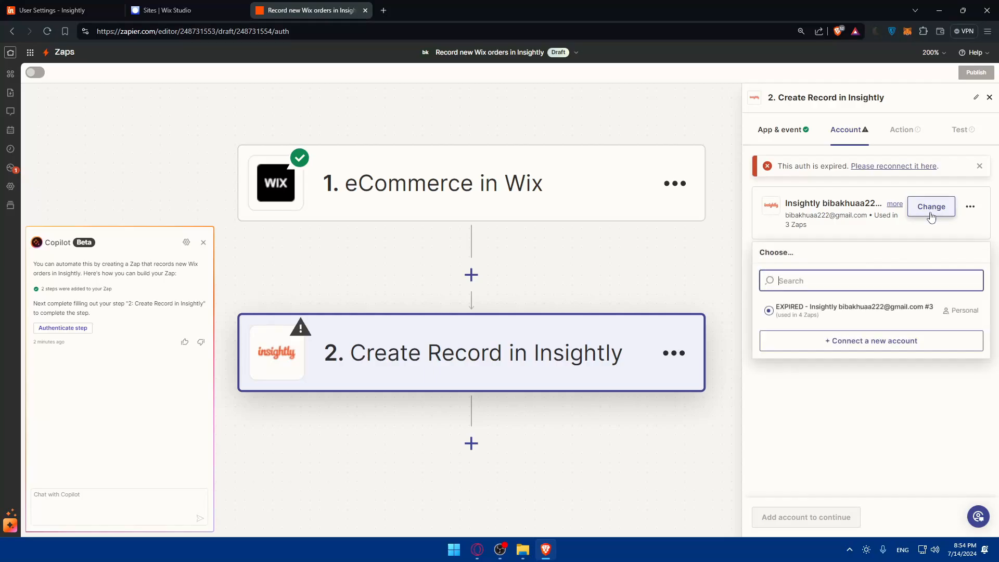
pyautogui.click(847, 341)
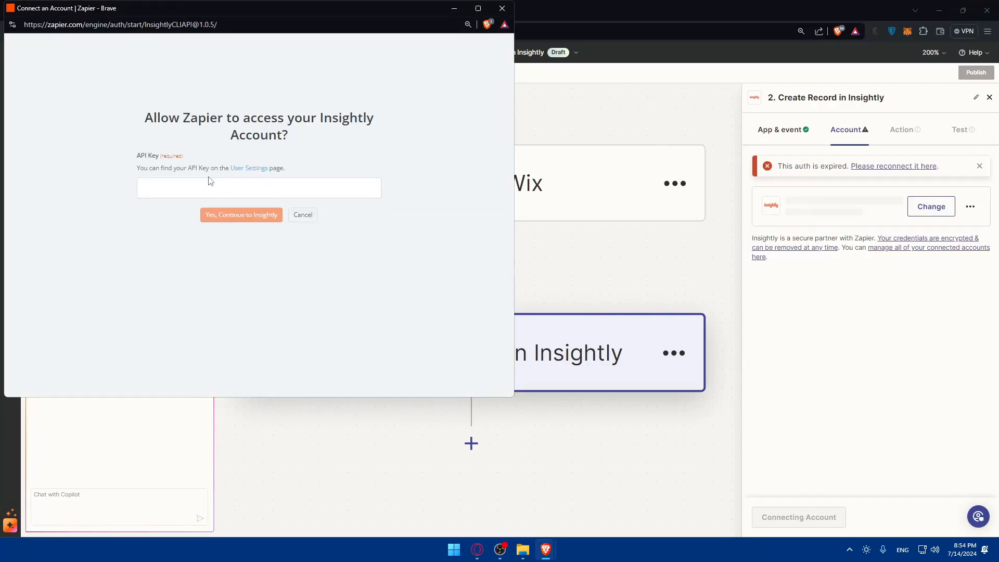
pyautogui.click(211, 185)
pyautogui.hotkey('ctrl', 'v')
pyautogui.click(233, 223)
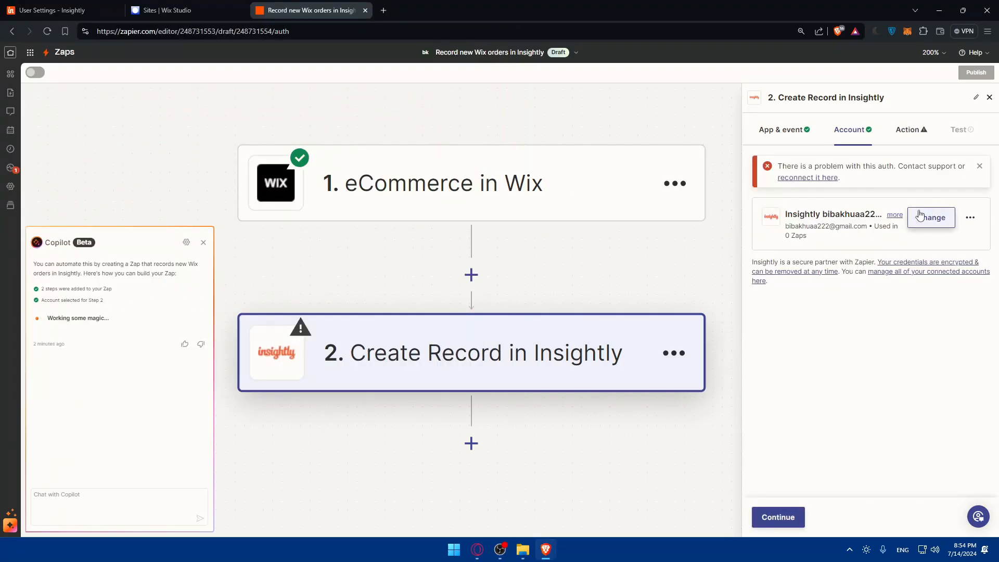
# Step: Choose Task as the Insightly Object in the Create Record step's action settings
pyautogui.click(910, 131)
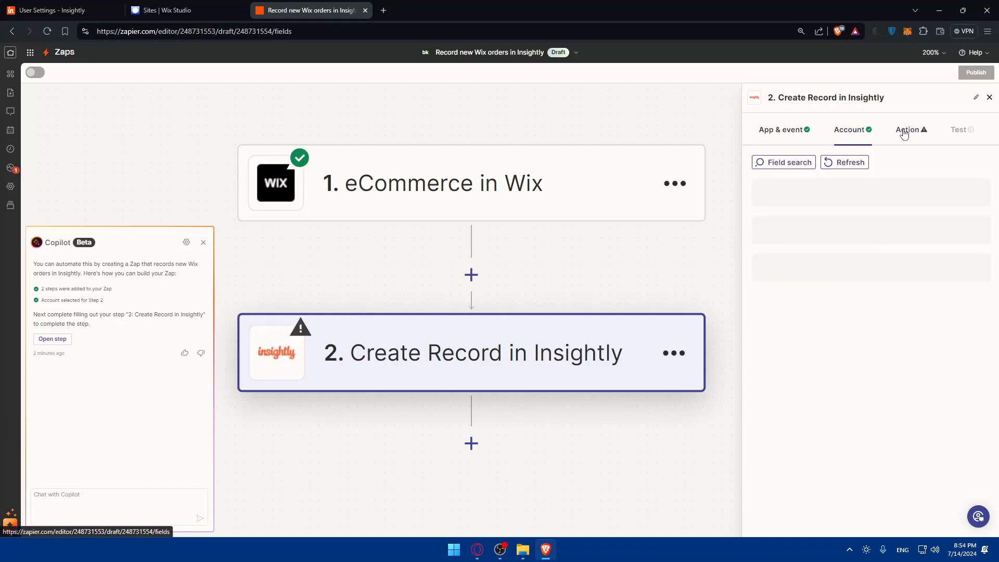
pyautogui.click(802, 203)
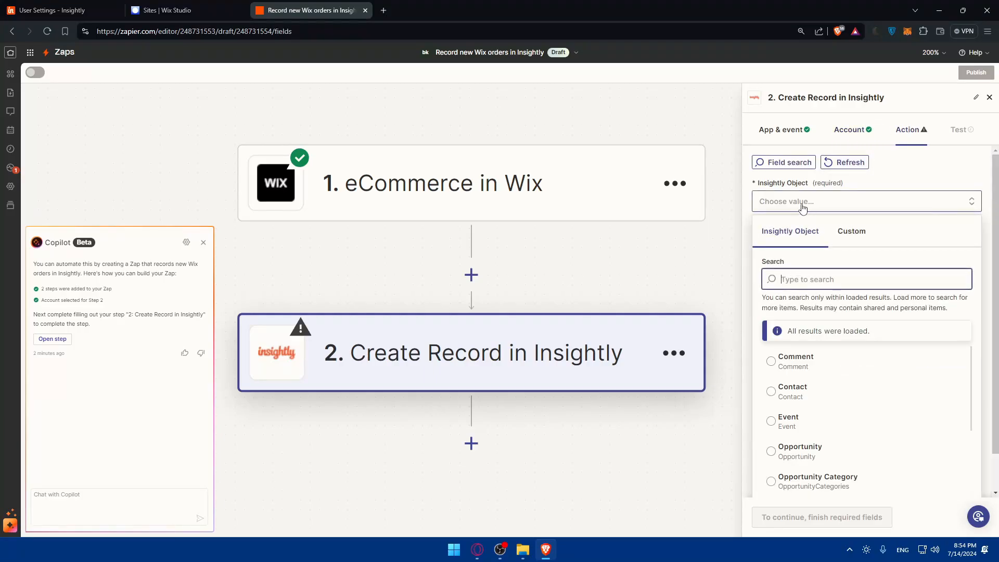
pyautogui.click(793, 132)
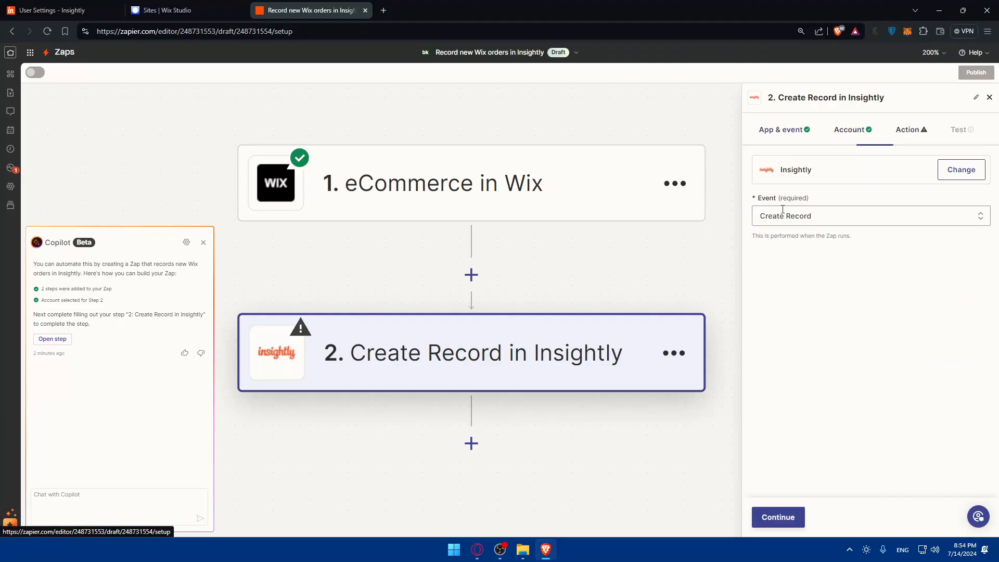
pyautogui.click(905, 131)
pyautogui.click(820, 204)
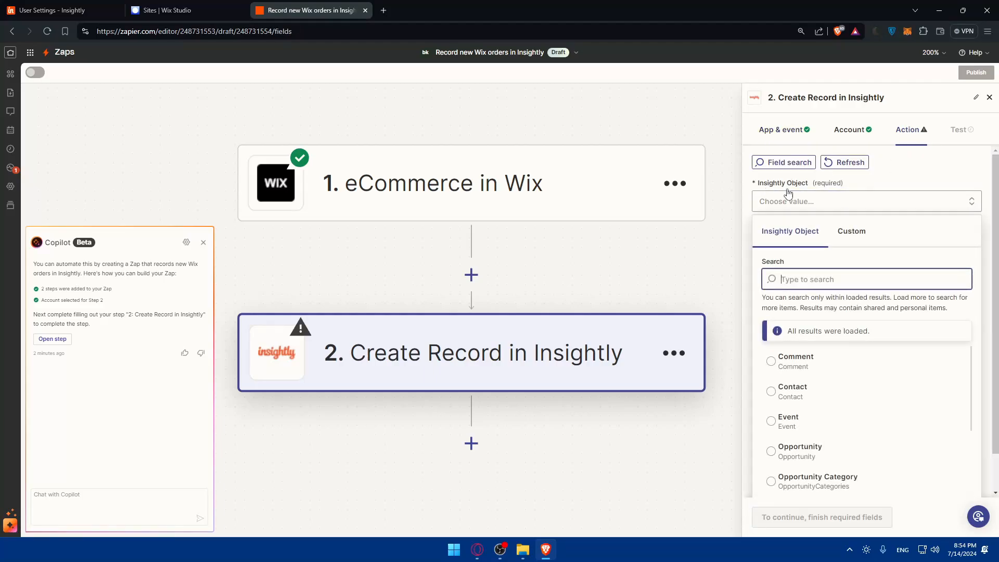
pyautogui.scroll(-5, 793, 405)
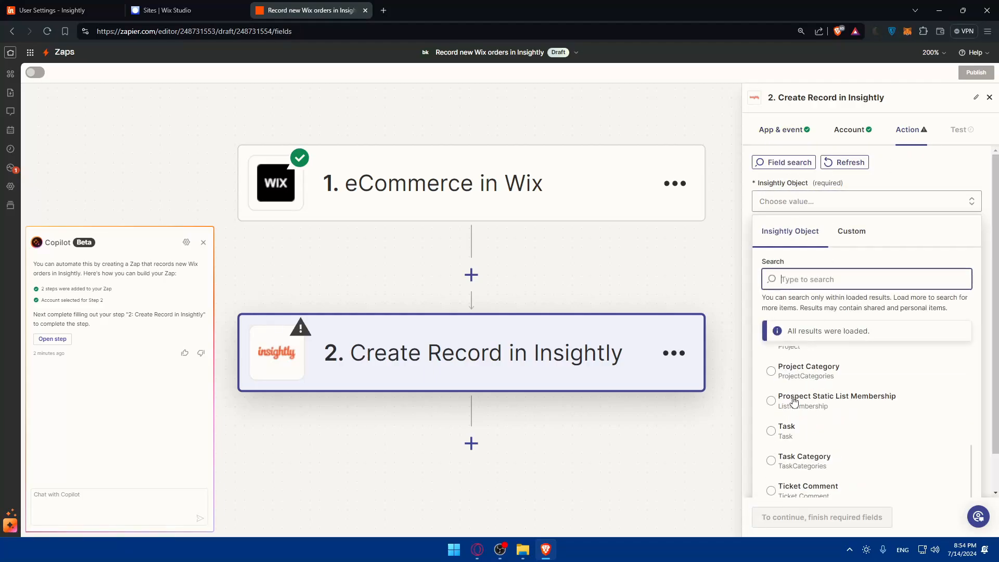
pyautogui.click(805, 392)
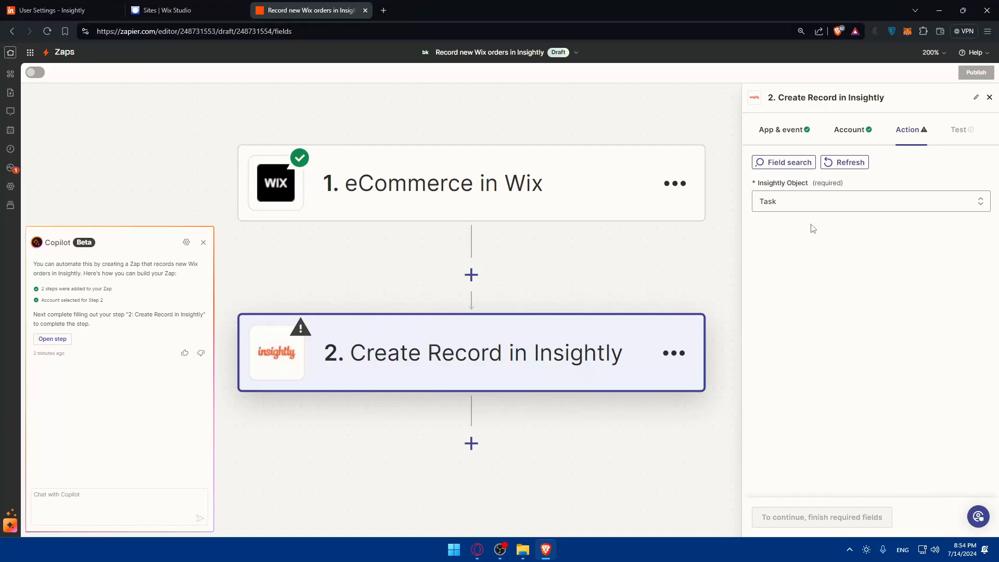
# Step: Look through the Task fields and set the required Task Name to "test"
pyautogui.scroll(-10, 791, 283)
pyautogui.scroll(10, 796, 286)
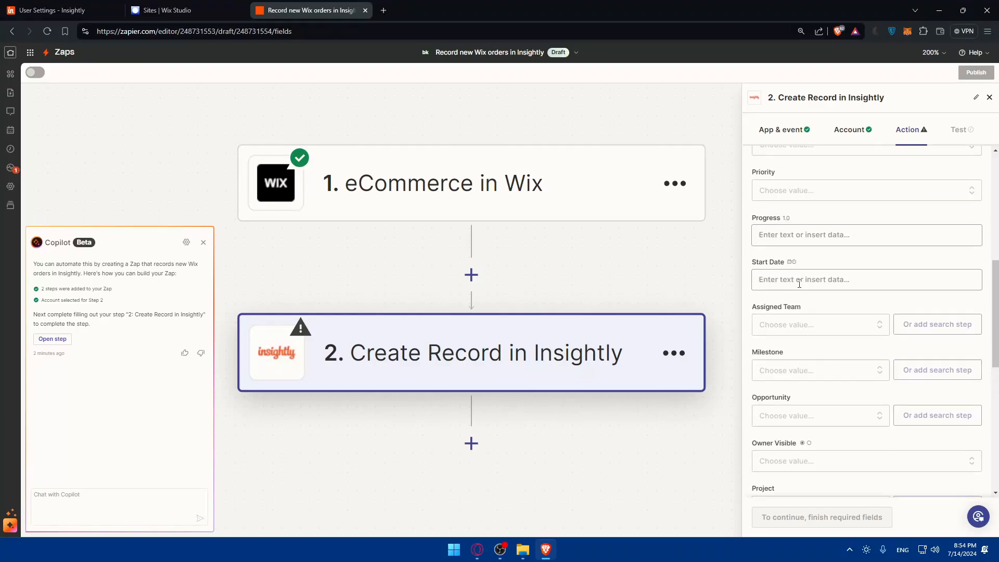
pyautogui.scroll(-10, 804, 271)
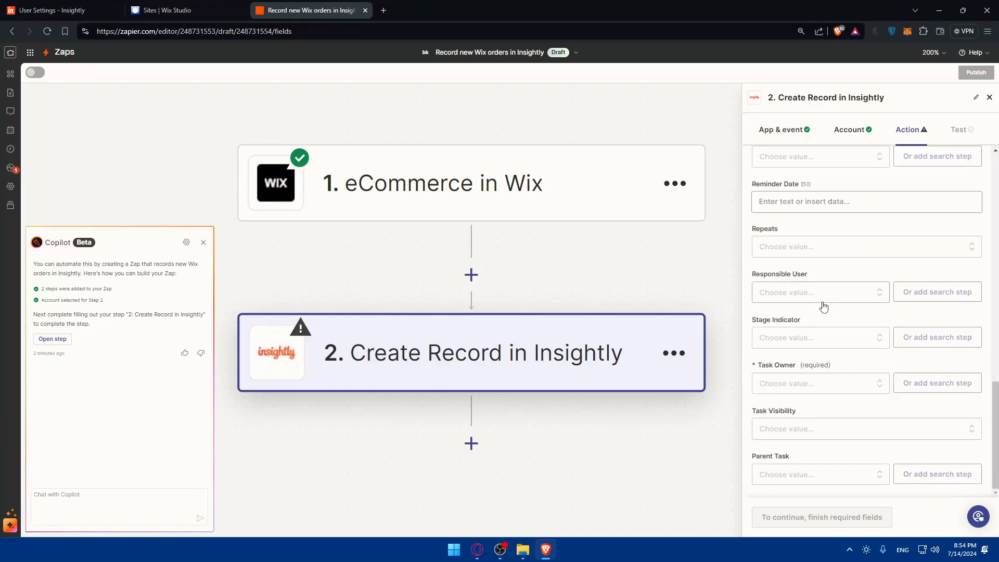
pyautogui.scroll(10, 823, 307)
pyautogui.click(799, 252)
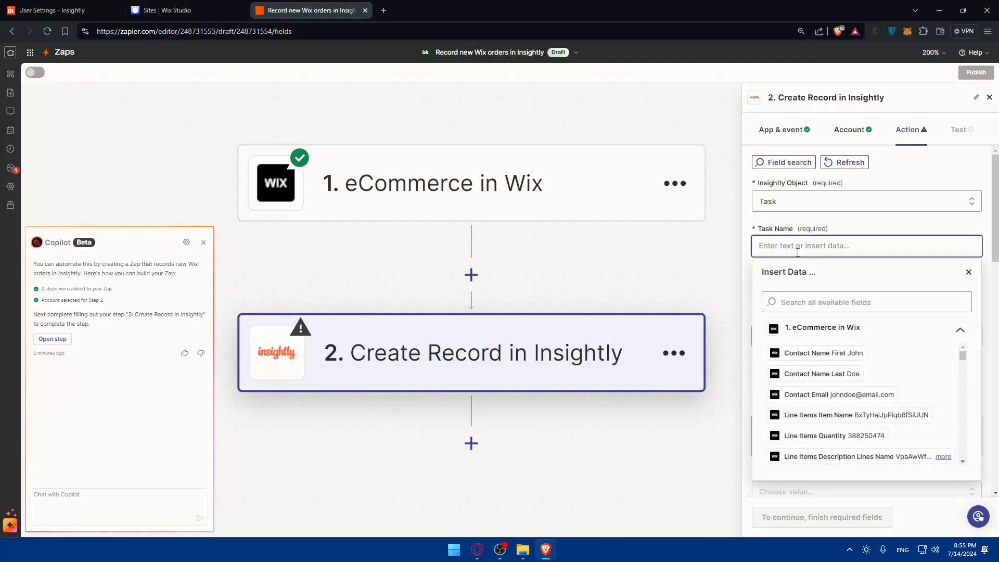
pyautogui.write('test')
pyautogui.click(858, 227)
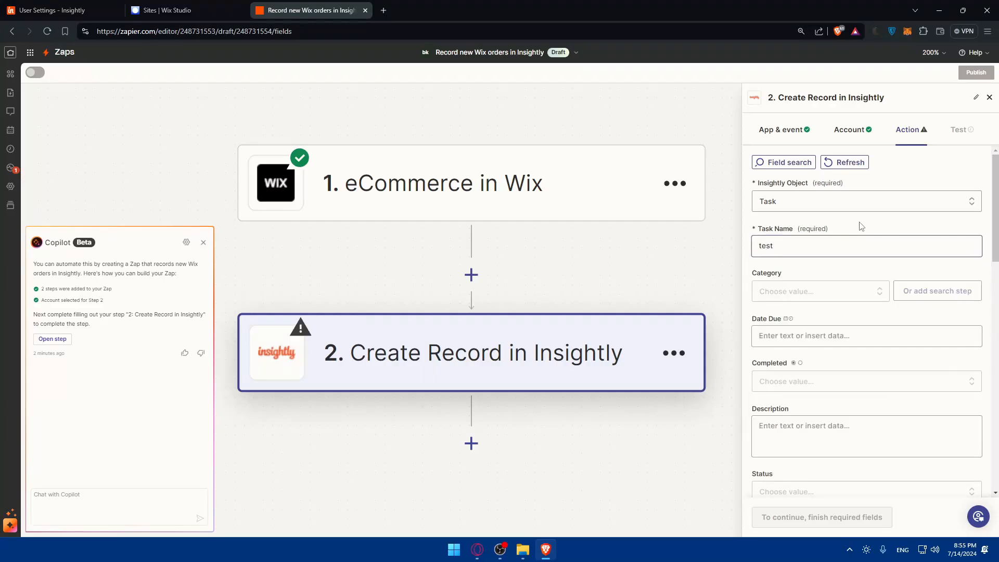
# Step: Set the required Task Owner field to "hello test"
pyautogui.scroll(-3, 860, 223)
pyautogui.scroll(3, 854, 243)
pyautogui.scroll(-10, 843, 231)
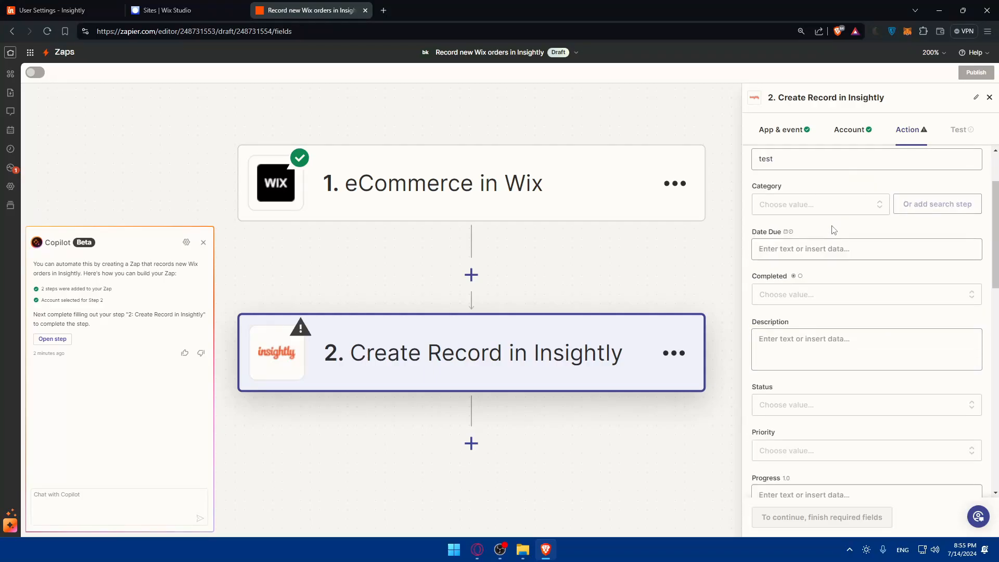
pyautogui.scroll(-6, 822, 309)
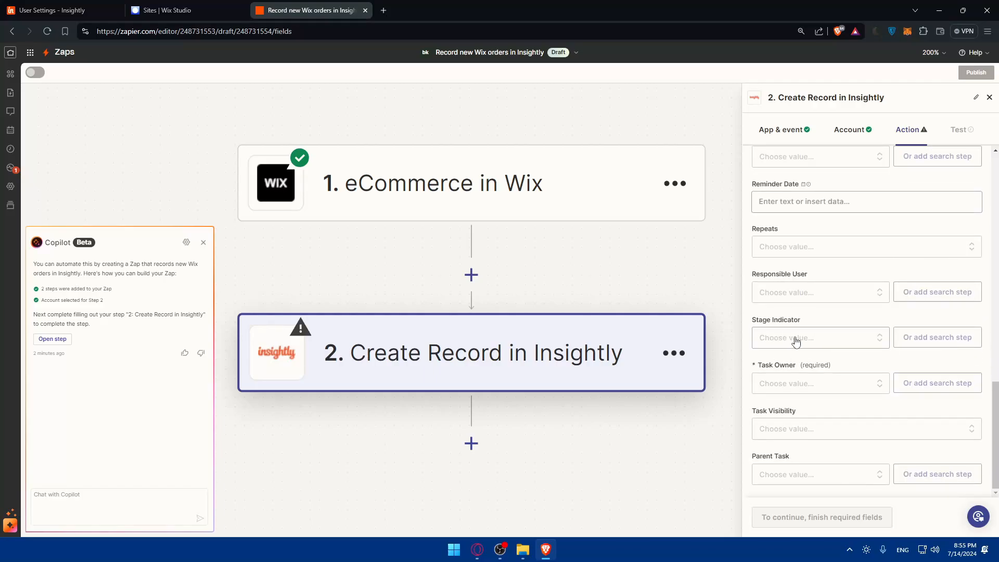
pyautogui.click(795, 383)
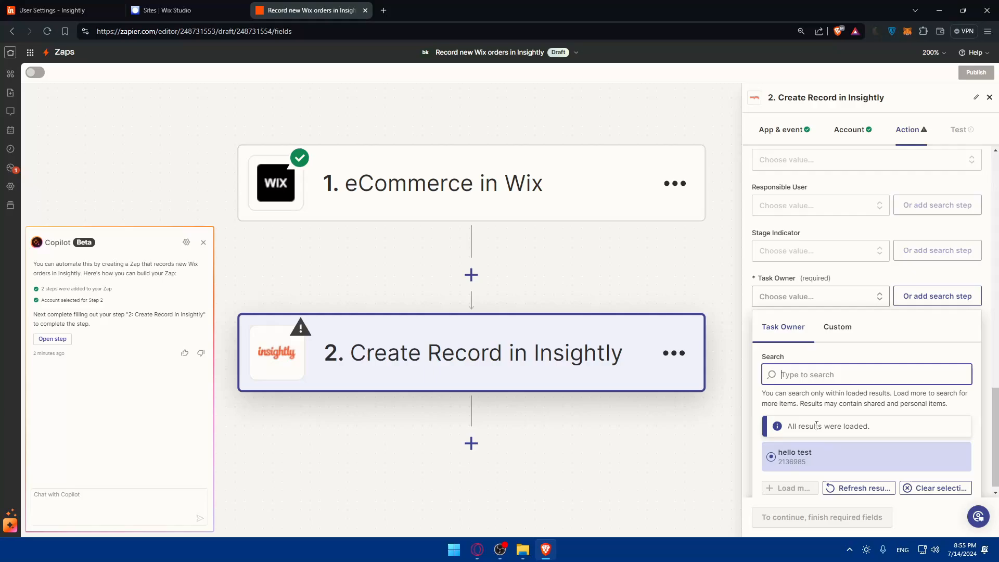
pyautogui.click(785, 453)
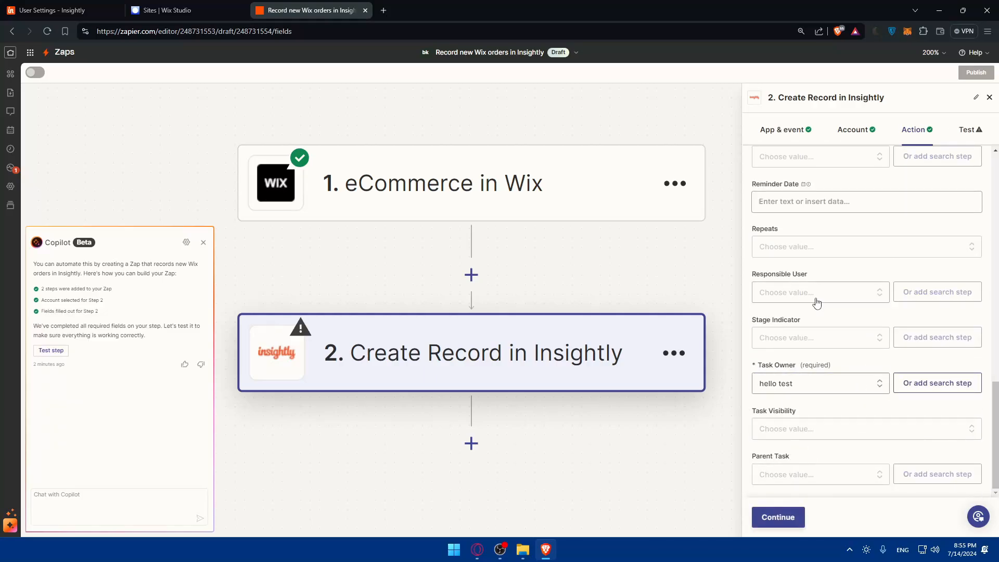
# Step: Test the step by sending the Task record to Insightly, check Insightly's My Tasks list for it, and return to the Zap
pyautogui.click(765, 517)
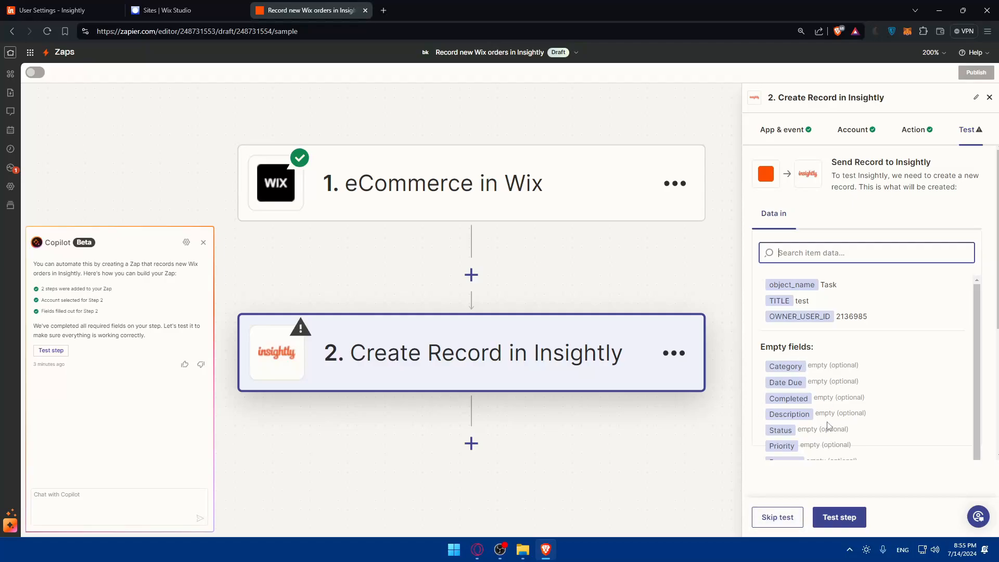
pyautogui.click(821, 516)
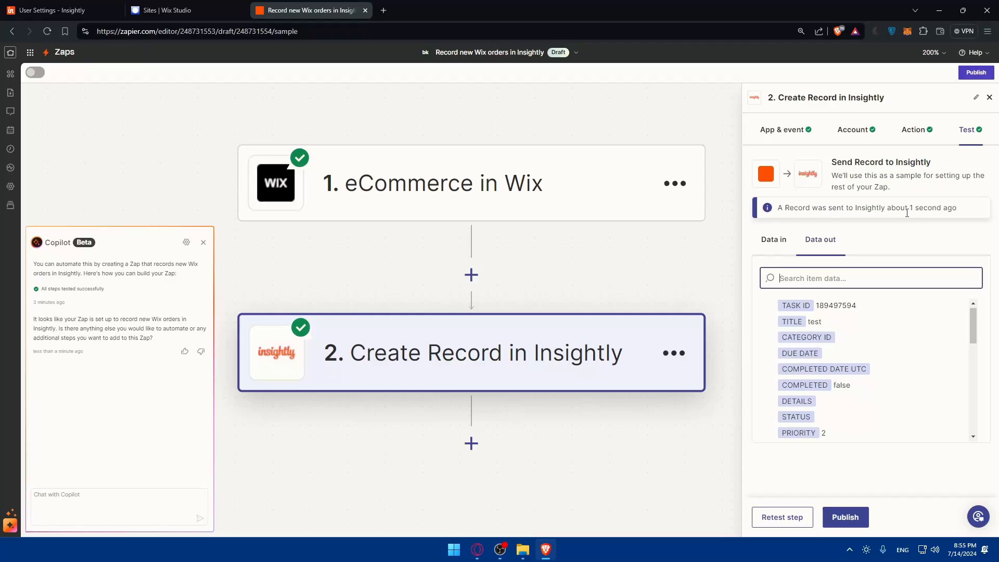
pyautogui.click(96, 8)
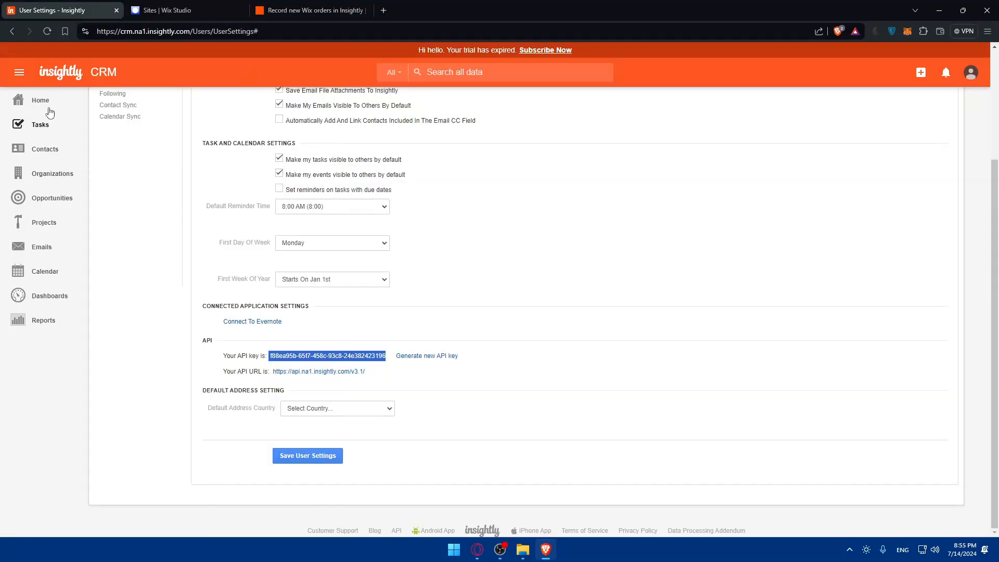
pyautogui.click(42, 125)
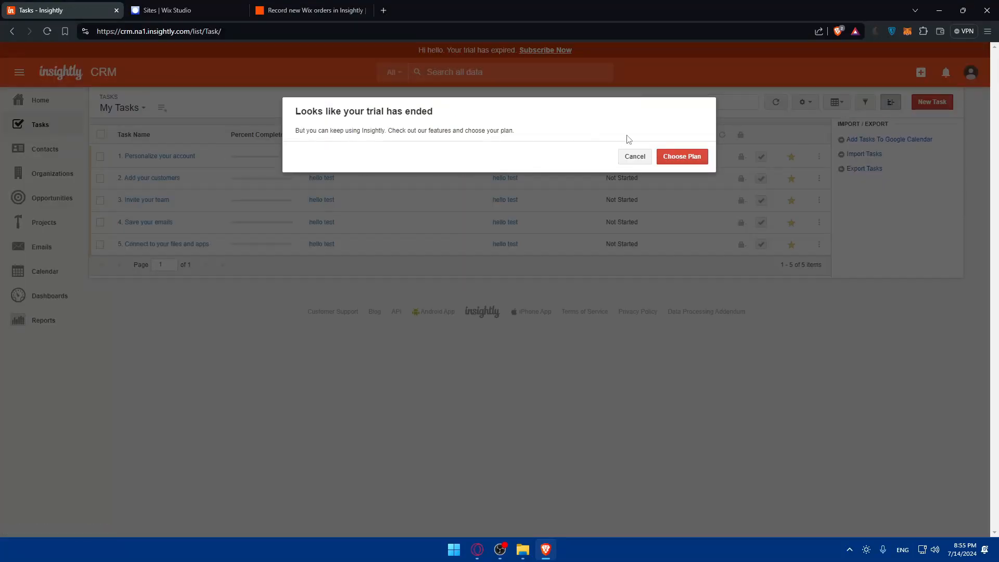
pyautogui.click(635, 156)
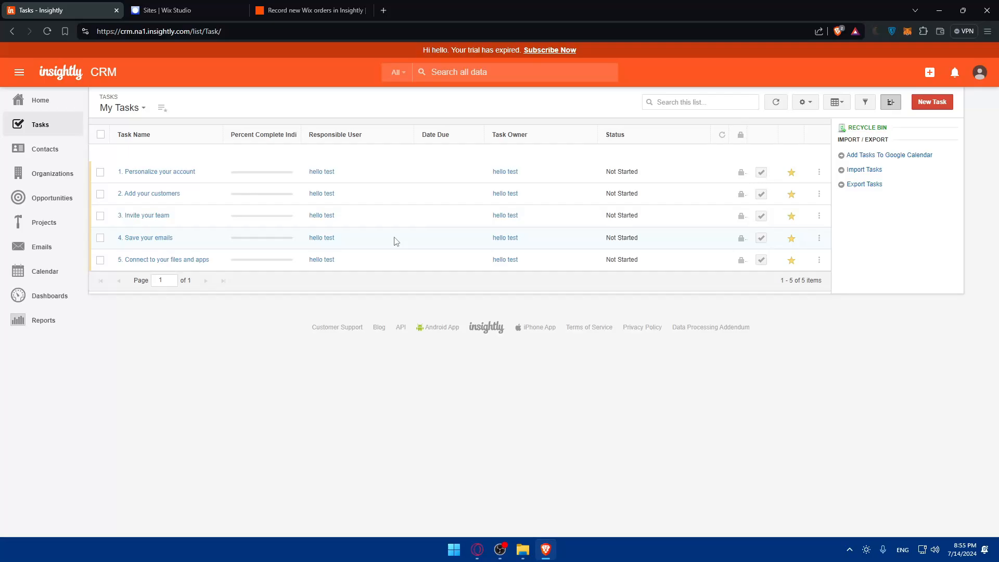
pyautogui.click(312, 10)
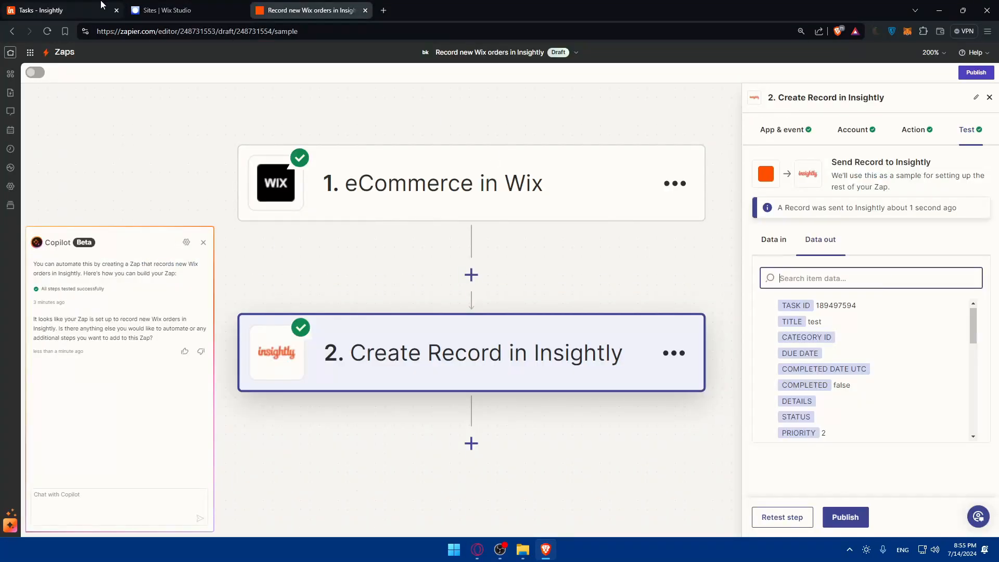